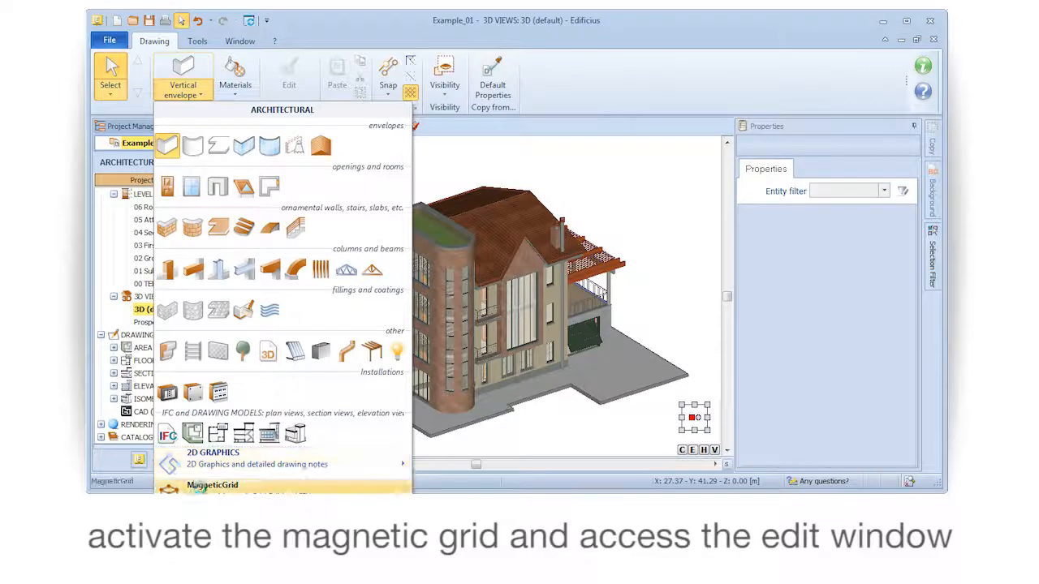
Enter the MagneticGrid editor and adjust the transparency of the building model shown behind the grid.
mouse_move(375, 373)
right_mouse_down()
mouse_move(313, 369)
mouse_move(376, 364)
right_mouse_up()
scroll(419, 300, "up", 4)
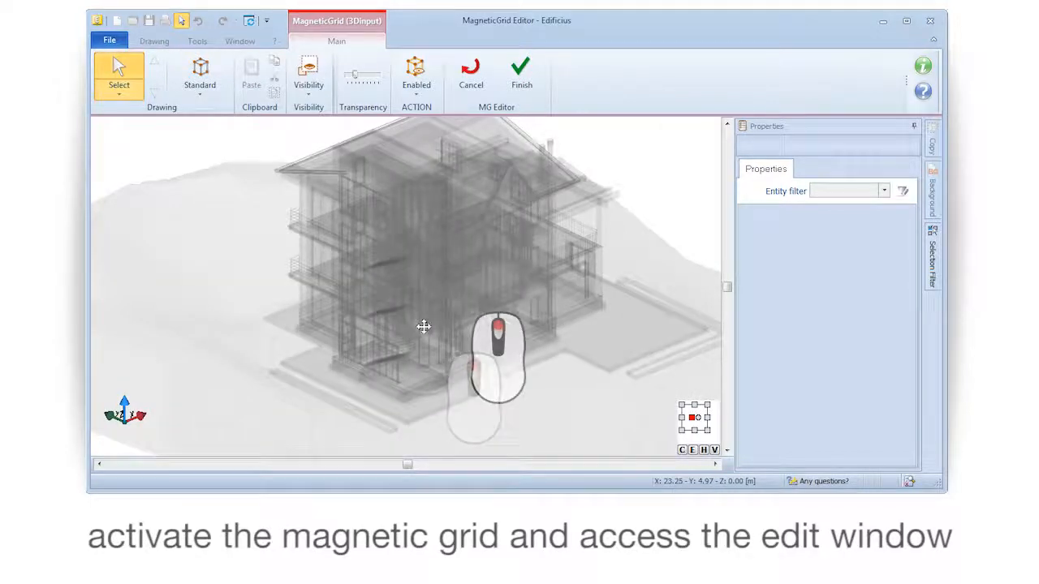
right_click_drag(423, 326, 418, 324)
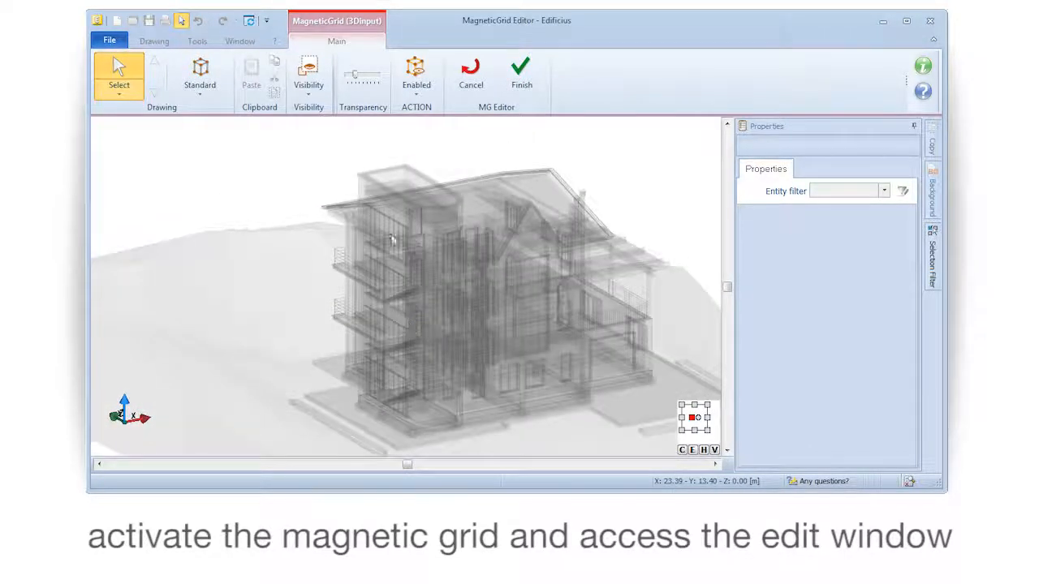
left_click_drag(374, 77, 356, 79)
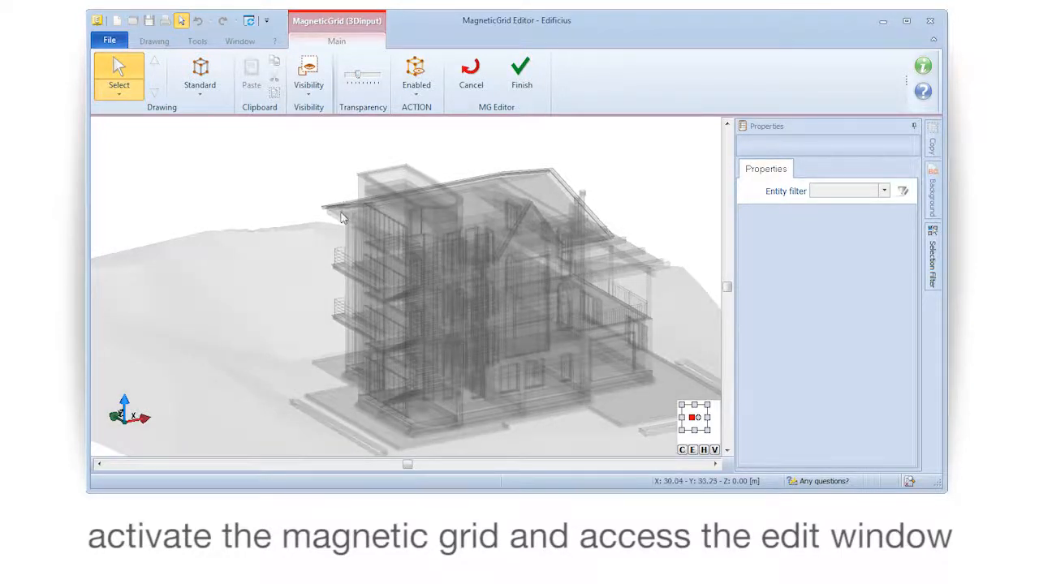
scroll(341, 217, "down", 2)
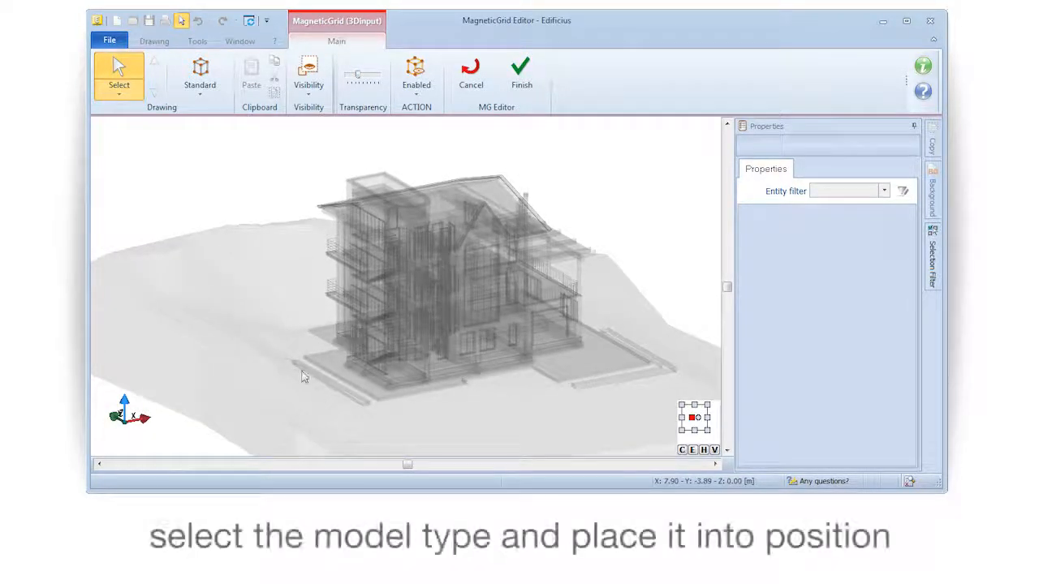
Place a Standard magnetic grid at the building's ground-level base, changing its insertion corner and snapping it to the end of the wall edge.
left_click(200, 89)
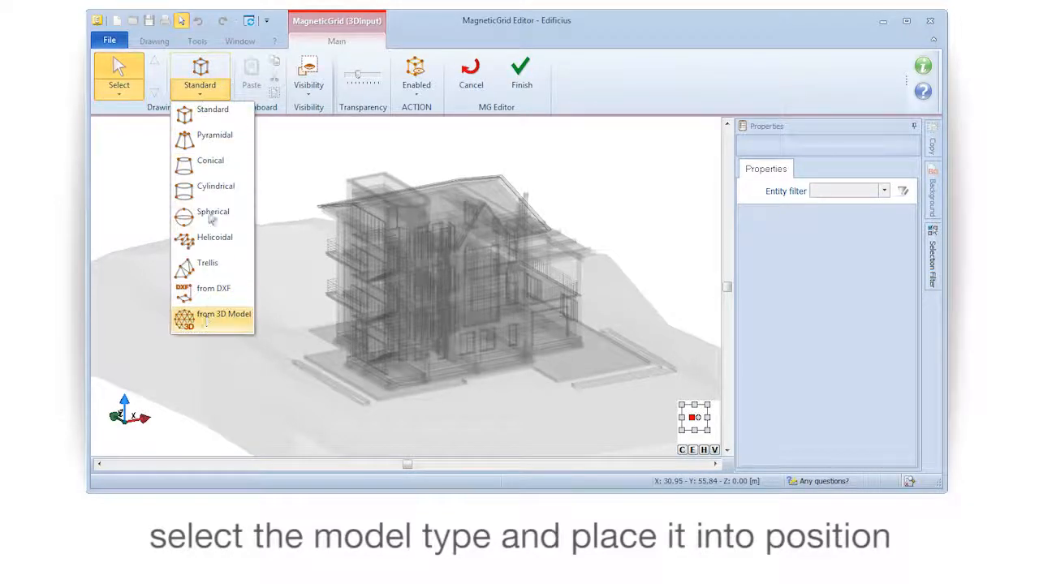
left_click(217, 112)
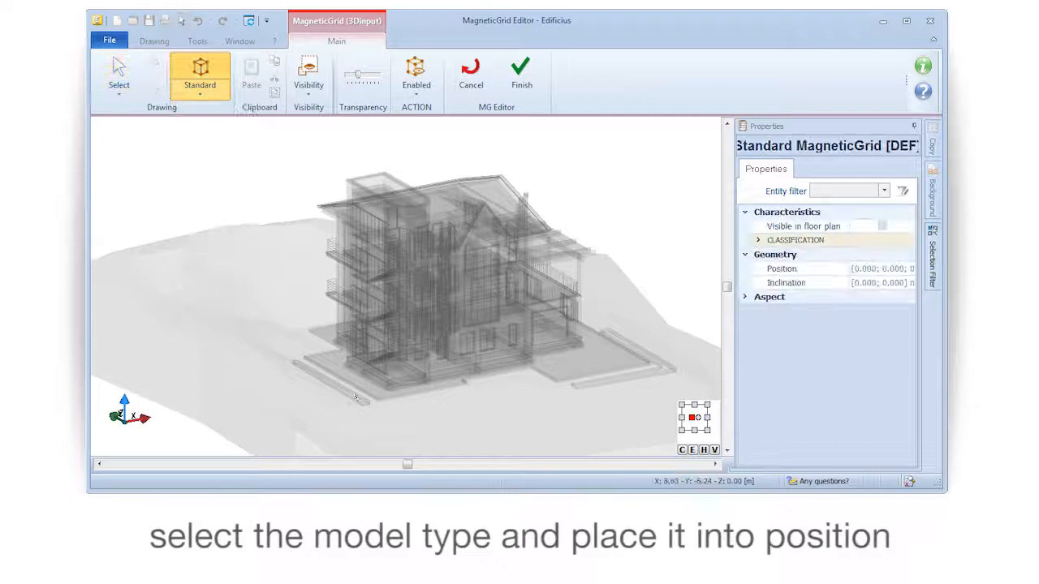
scroll(354, 390, "up", 5)
left_click(352, 353)
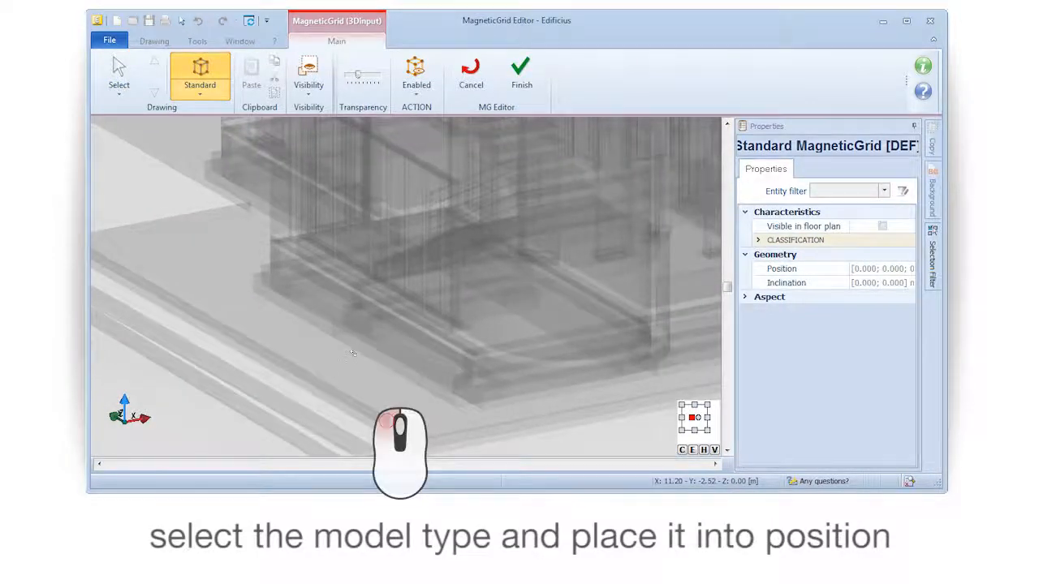
scroll(352, 413, "down", 3)
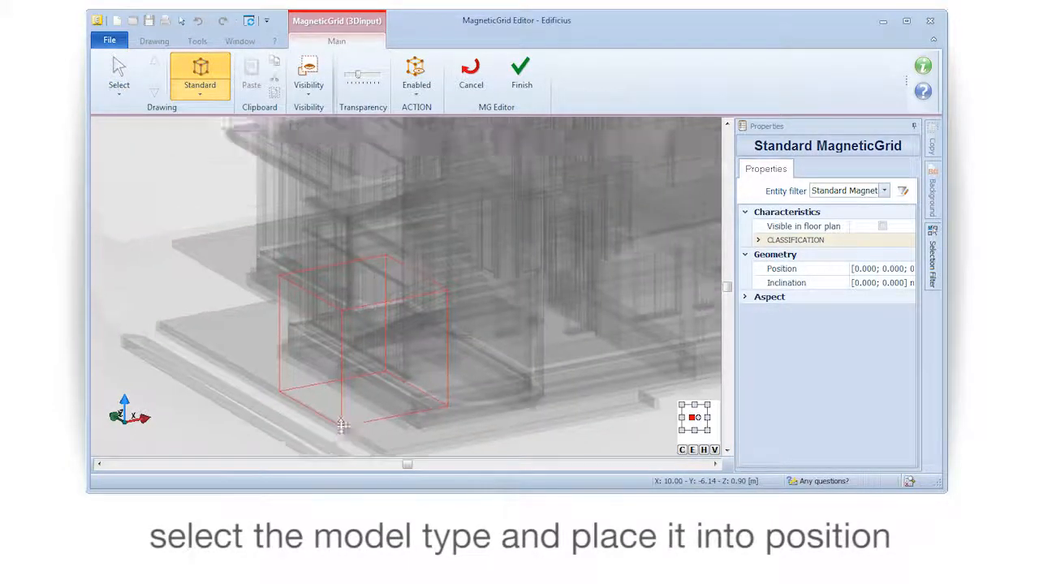
scroll(342, 426, "up", 3)
scroll(216, 316, "up", 3)
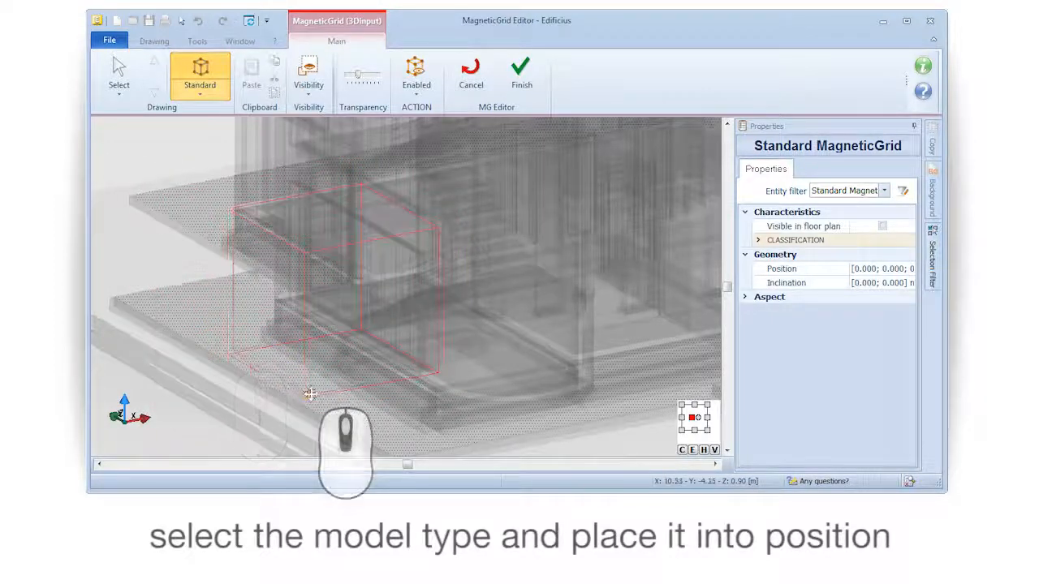
key("F5")
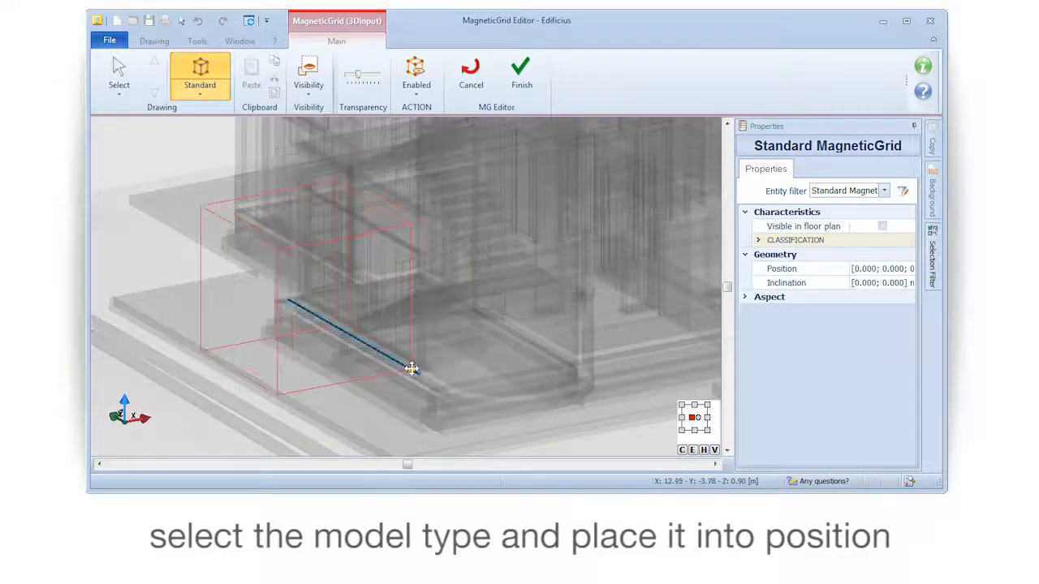
left_click(443, 390)
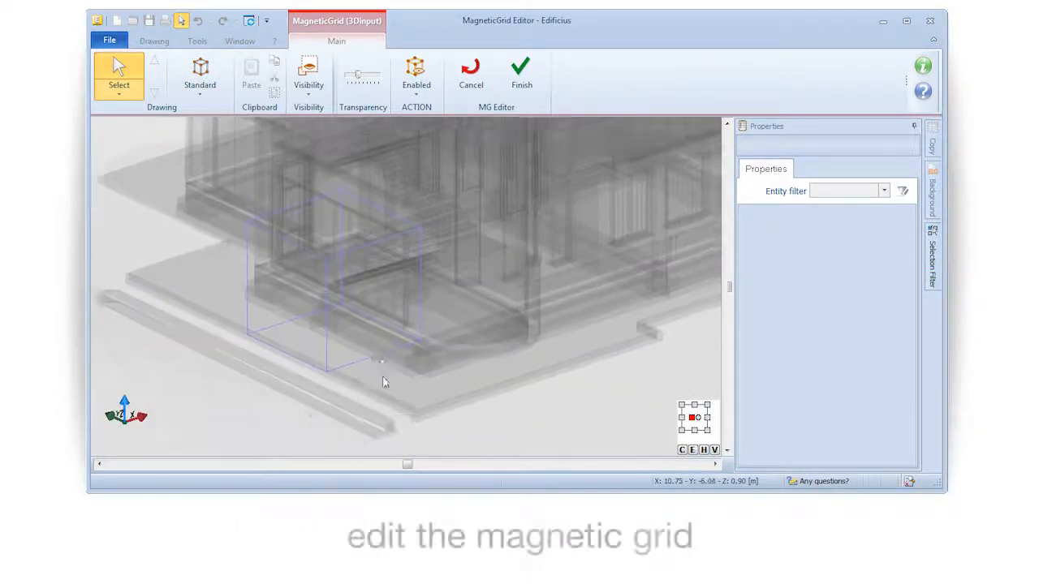
Set the length of the grid's bottom edge perpendicular to the facade to 1.20 m.
middle_click_drag(383, 377, 370, 372)
left_click(361, 358)
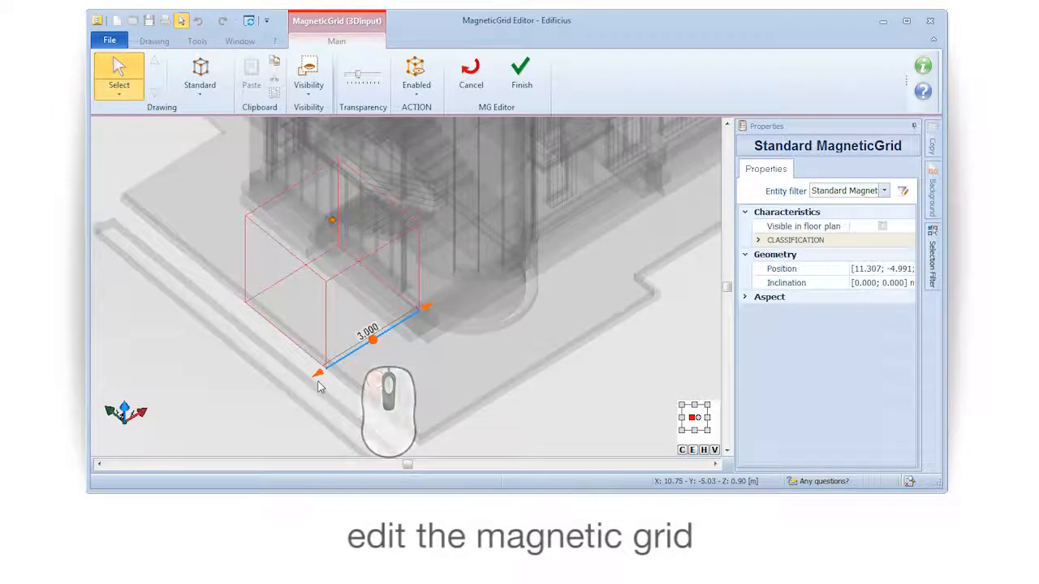
right_click(317, 382)
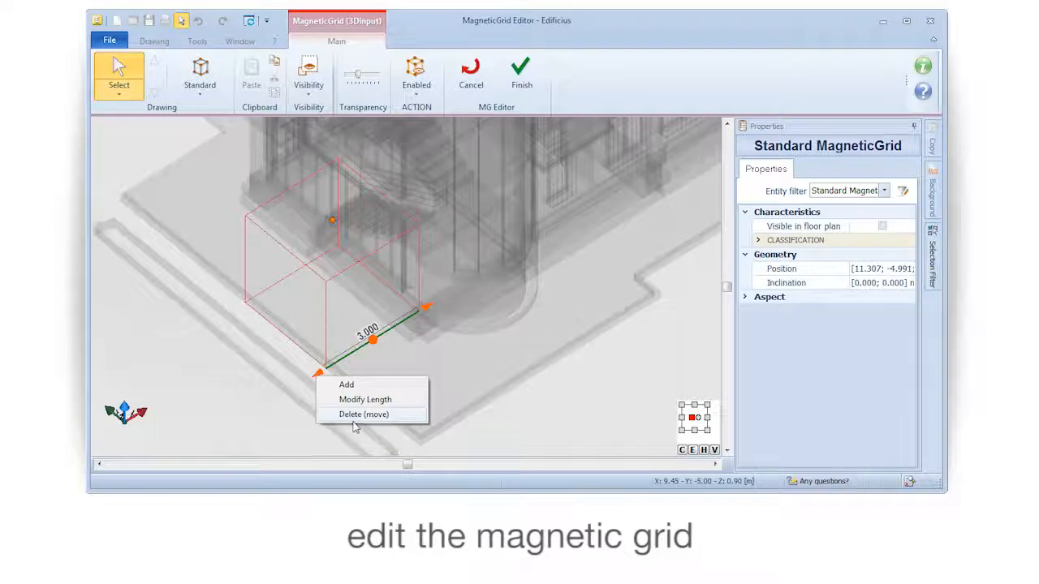
left_click(364, 399)
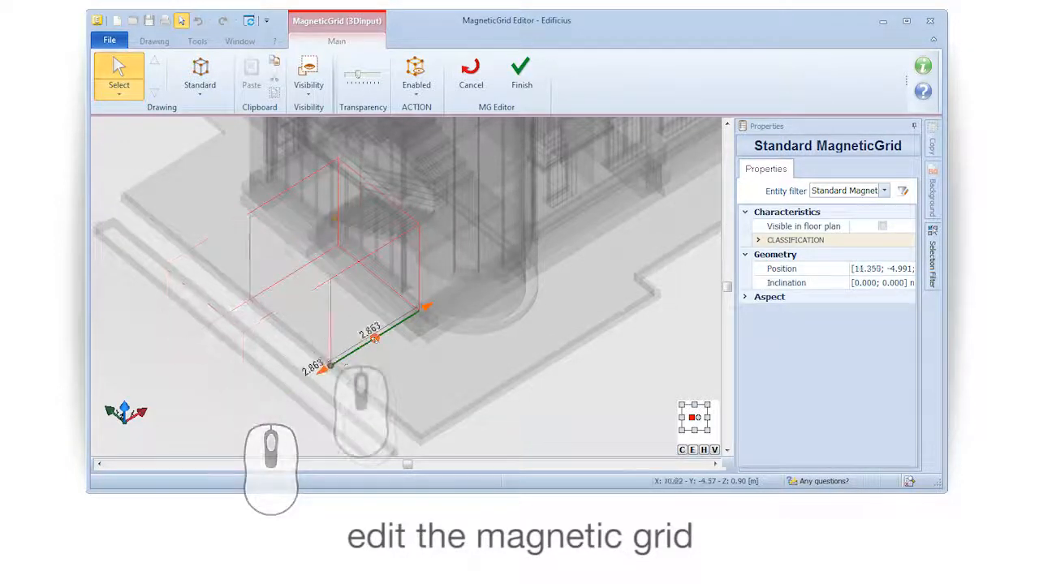
scroll(367, 339, "up", 2)
left_click_drag(367, 341, 346, 355)
key("Return")
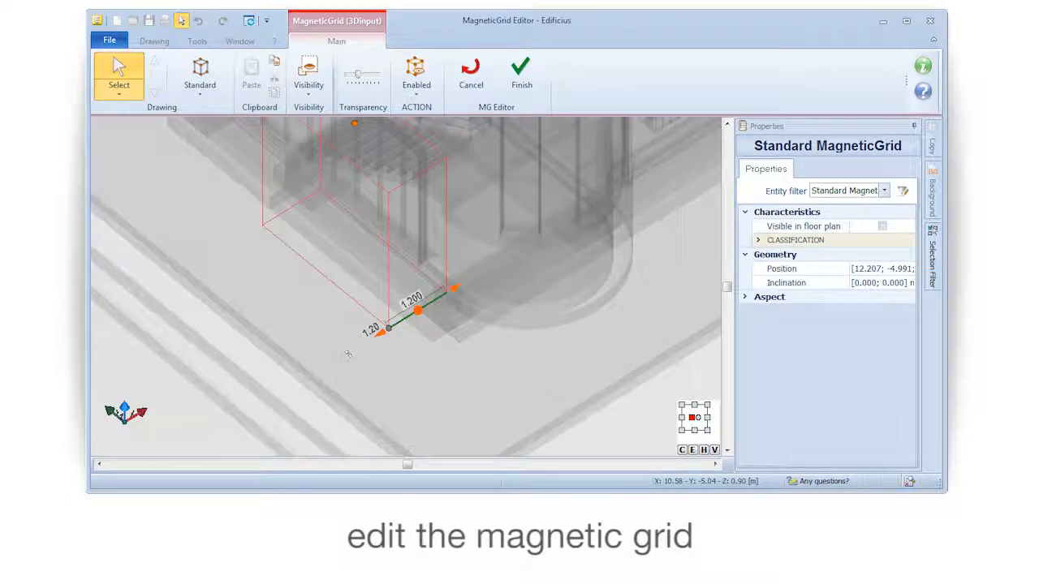
Set the length of the grid's vertical corner edge to 3.2 m.
middle_click_drag(388, 368, 378, 393)
middle_click_drag(469, 308, 513, 373)
left_click(470, 355)
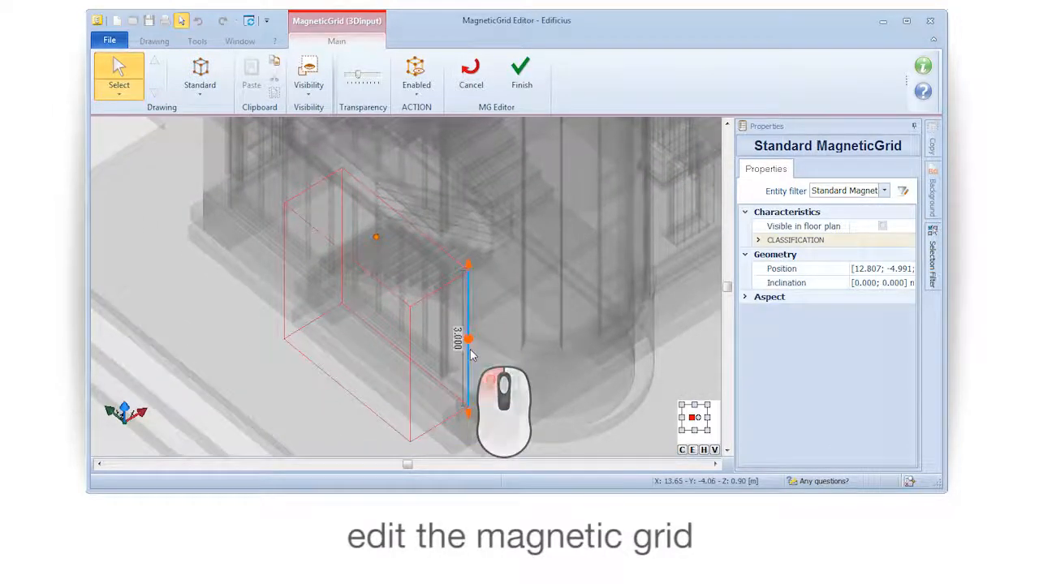
mouse_move(468, 264)
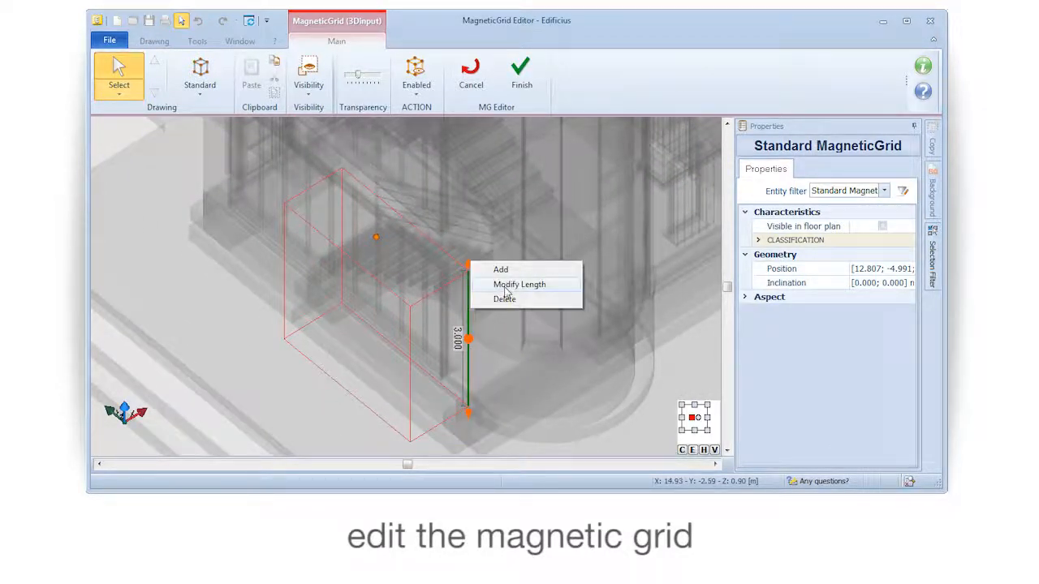
left_click(520, 285)
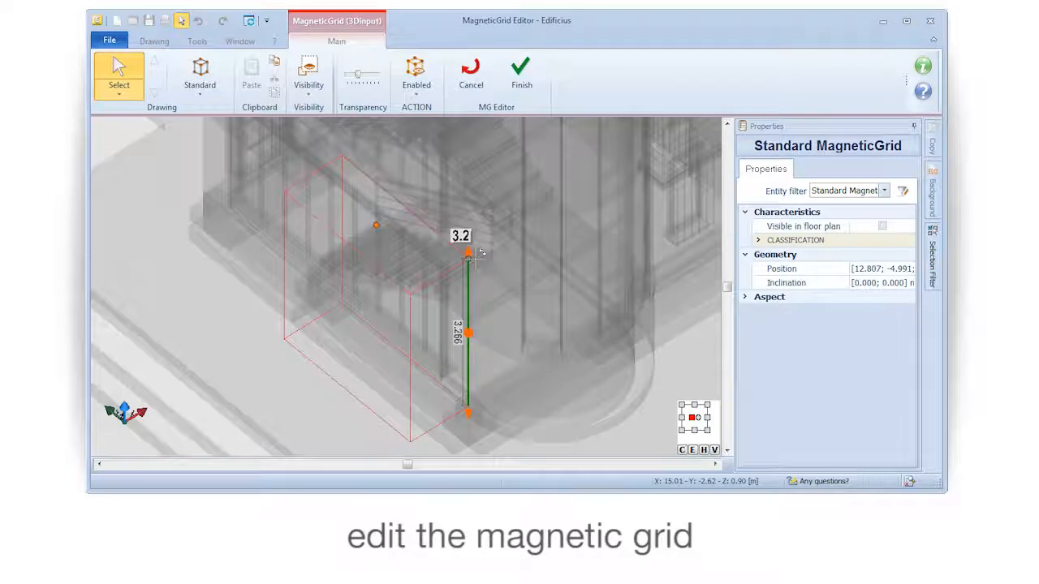
Set the length of the grid's outer bottom edge along the facade to 6 m.
left_click(329, 375)
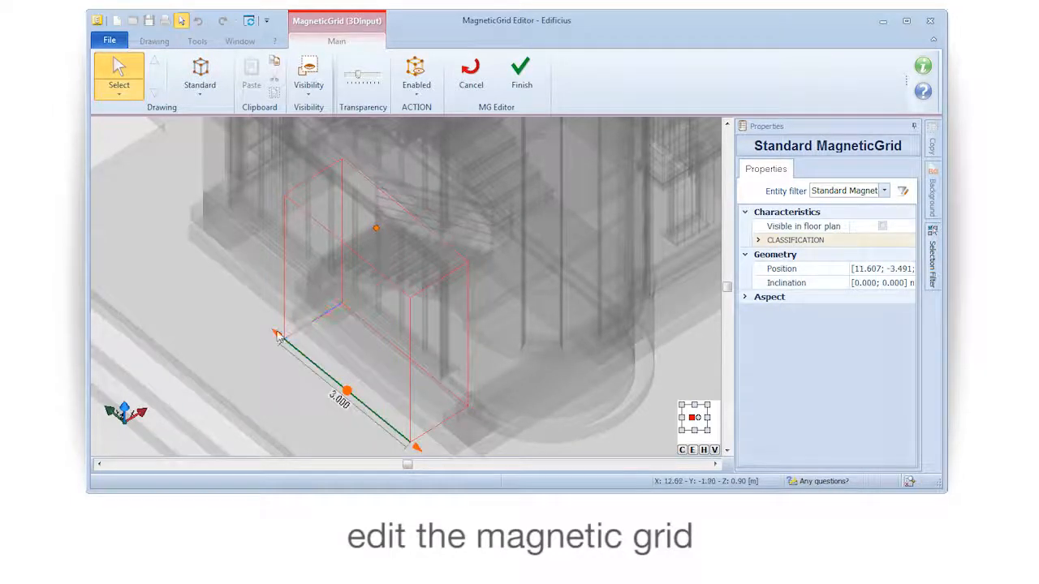
mouse_move(277, 337)
left_click(321, 360)
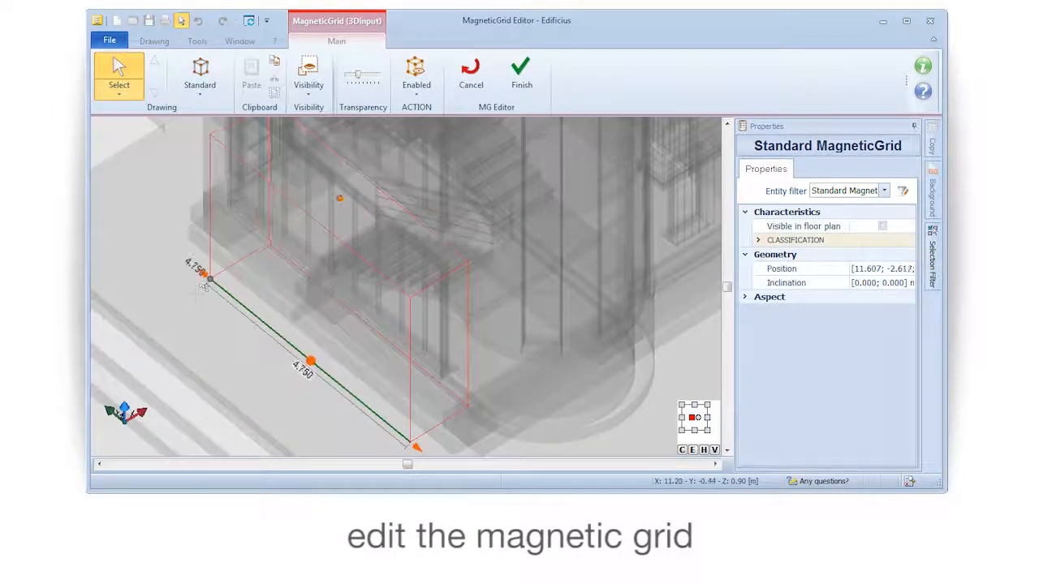
key("Return")
Divide the 6 m bottom edge at its midpoint, splitting the grid into two equal bays.
middle_click_drag(200, 301, 266, 335)
left_click(333, 360)
left_click(364, 370)
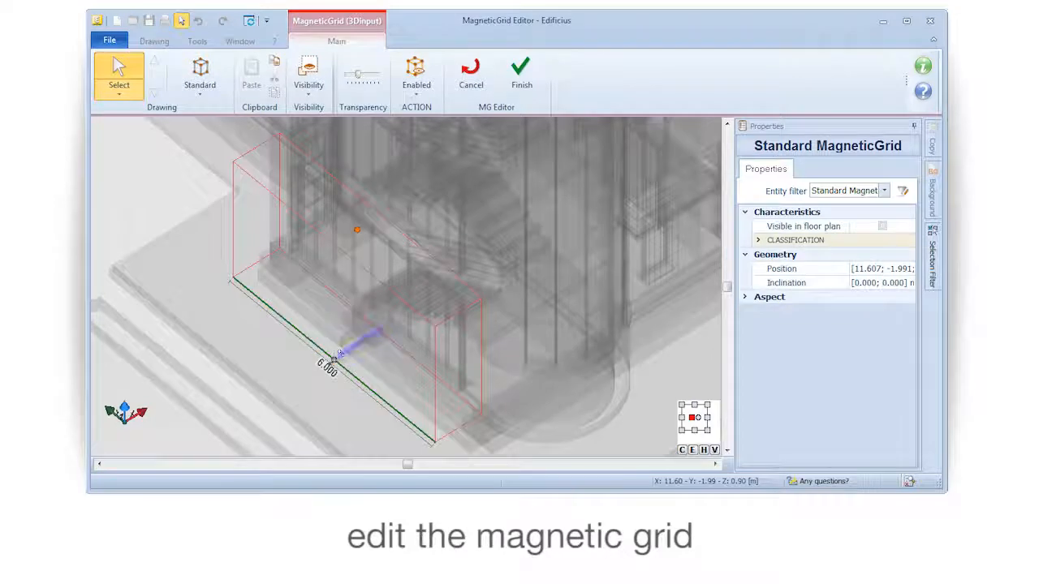
left_click(334, 361)
left_click(307, 337)
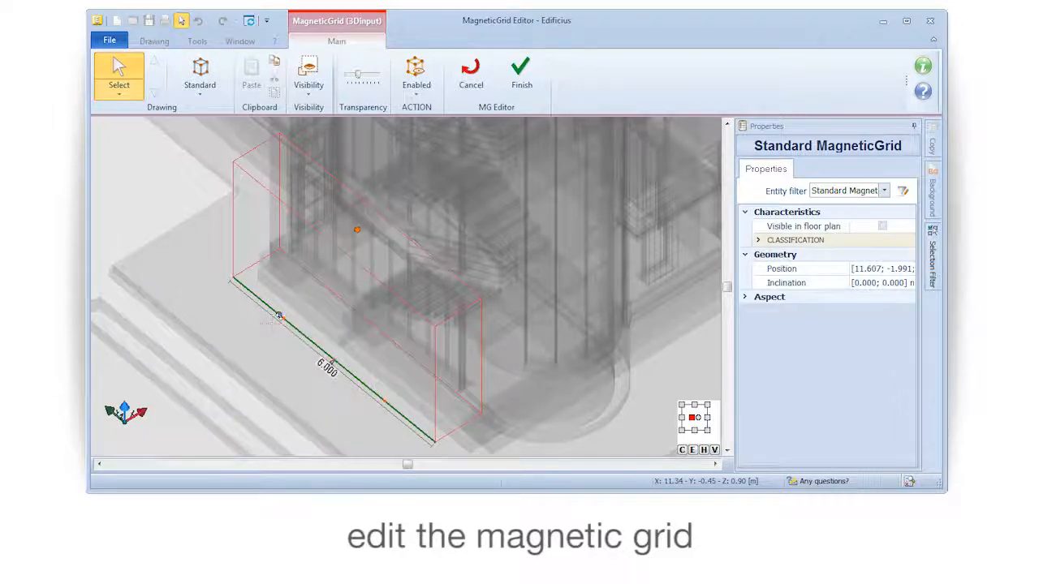
left_click(333, 362)
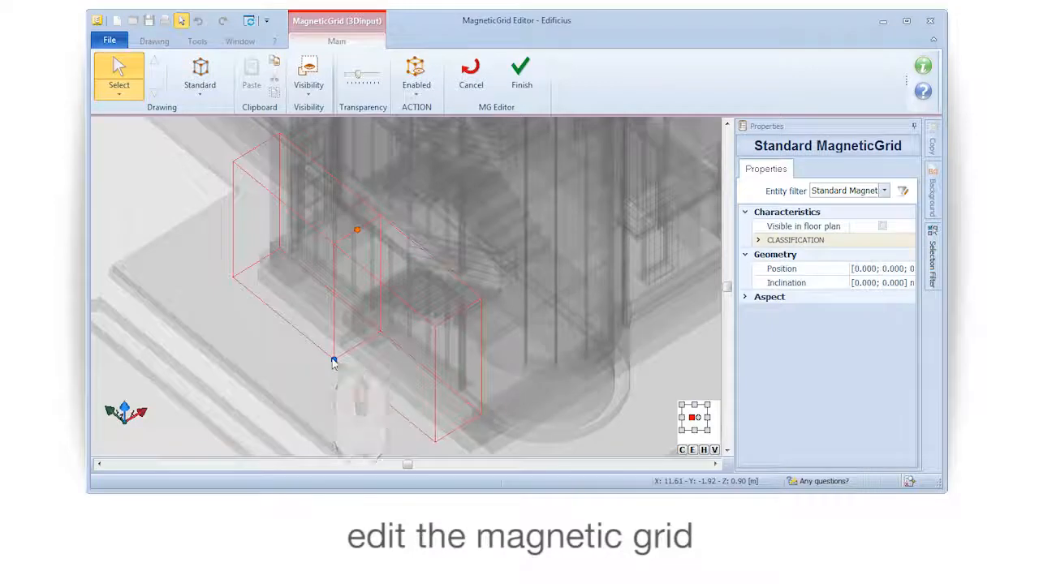
Add three more 3.2 m modules above the grid from its vertical corner edge and finish the grid editing.
scroll(318, 364, "down", 3)
middle_click_drag(315, 360, 268, 387, "shift")
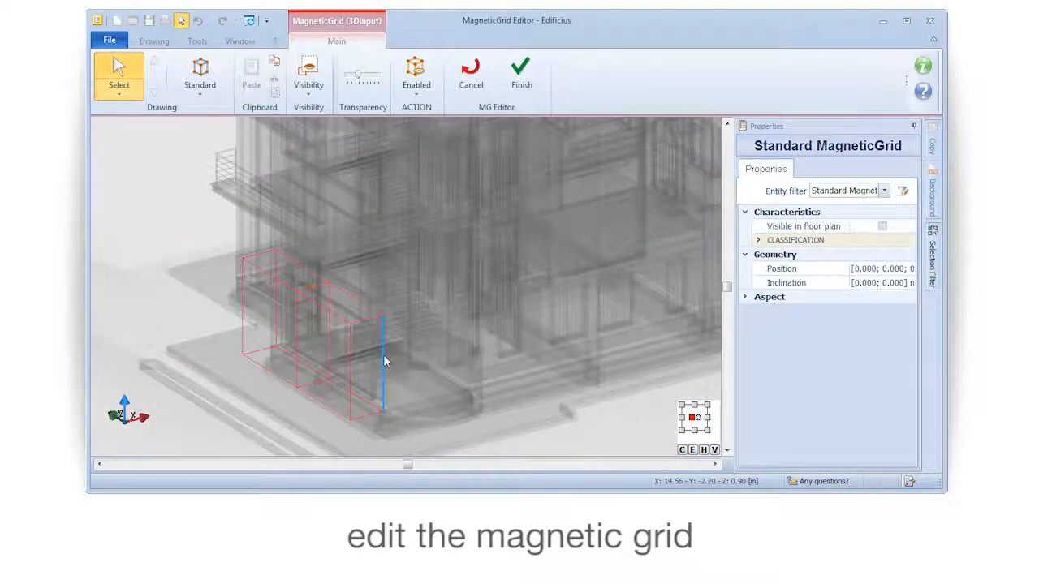
right_click(384, 309)
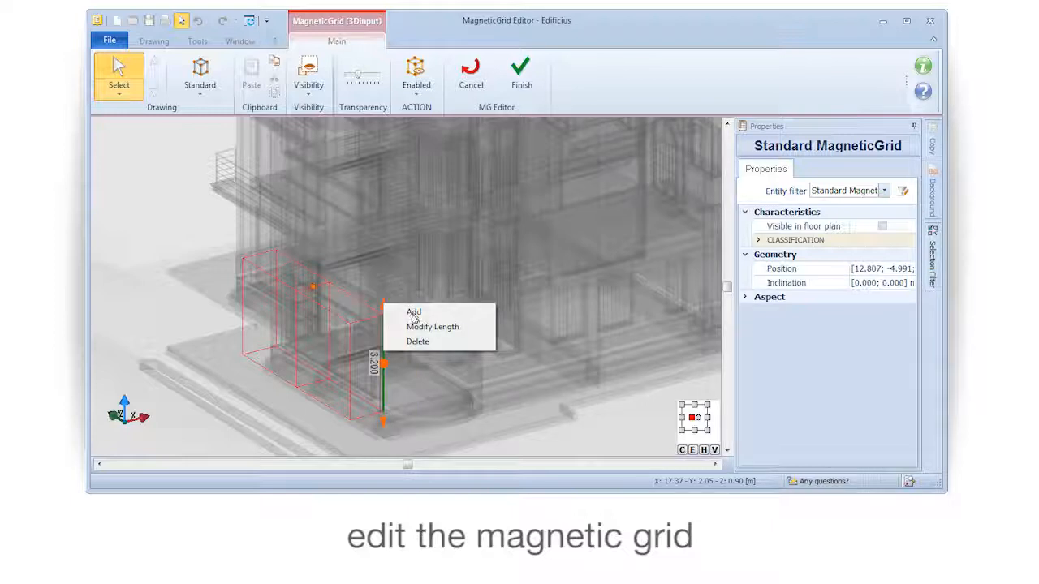
left_click(416, 316)
scroll(438, 324, "down", 3)
middle_click_drag(443, 325, 473, 373)
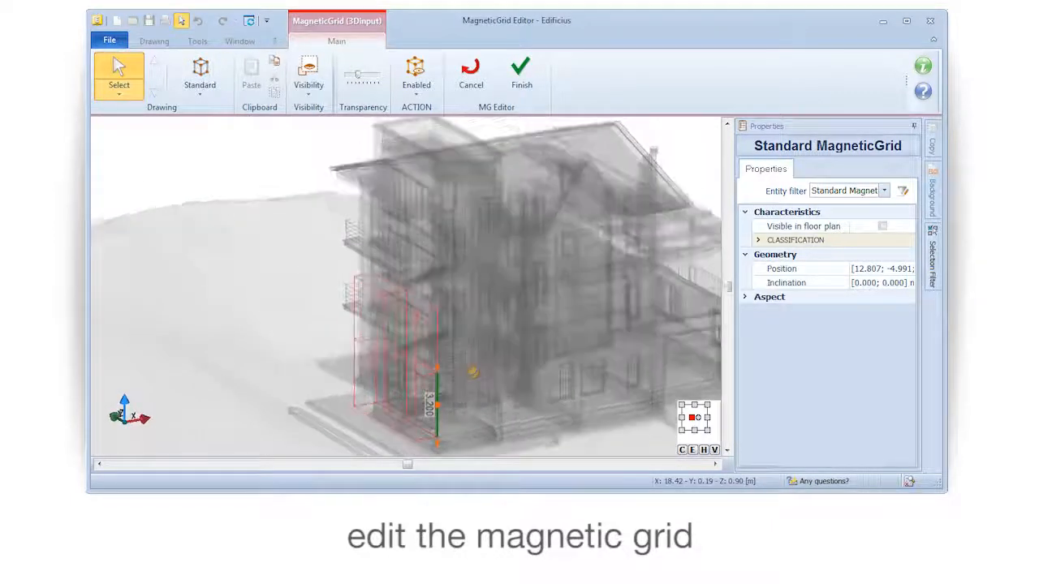
right_click(438, 300)
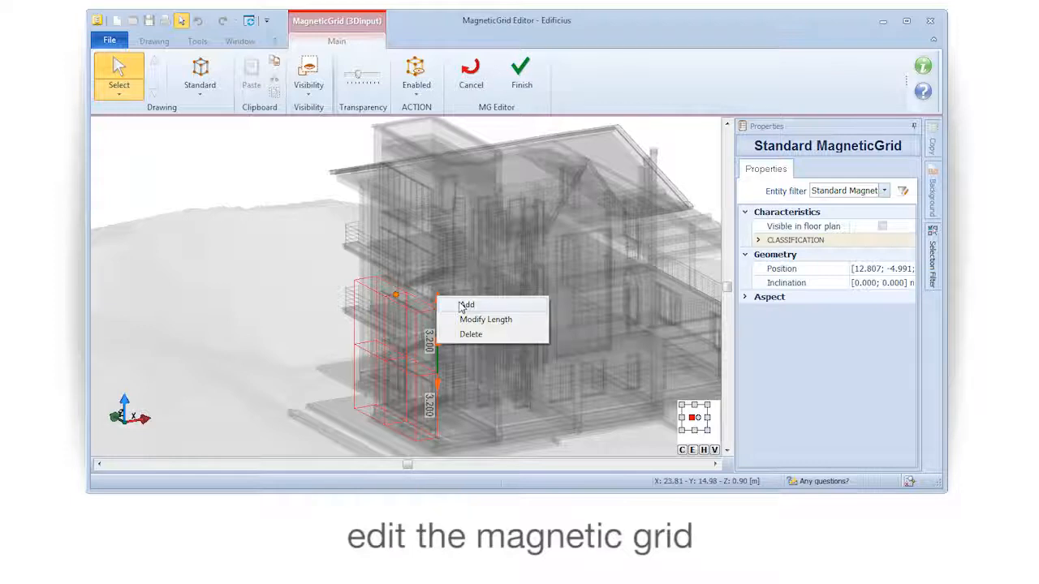
left_click(465, 306)
right_click(437, 237)
left_click(469, 243)
middle_click_drag(475, 301, 466, 312)
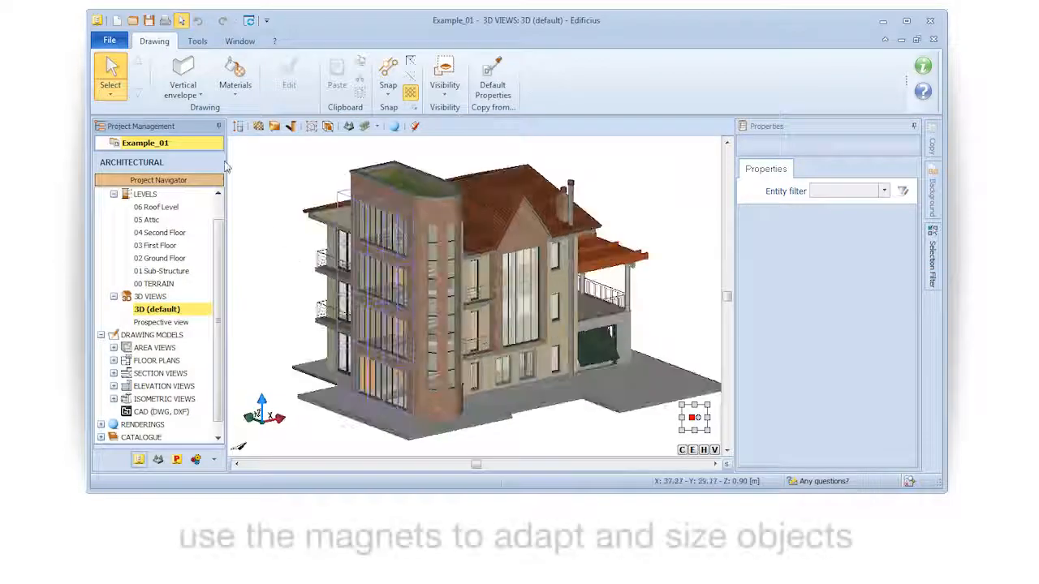
Draw a vertical envelope between two bottom magnets of the grid's outer edge, spanning one 3 m bay, and confirm its anchor point.
left_click(185, 79)
middle_click_drag(315, 271, 313, 280)
scroll(322, 359, "up", 5)
middle_click_drag(323, 359, 359, 244)
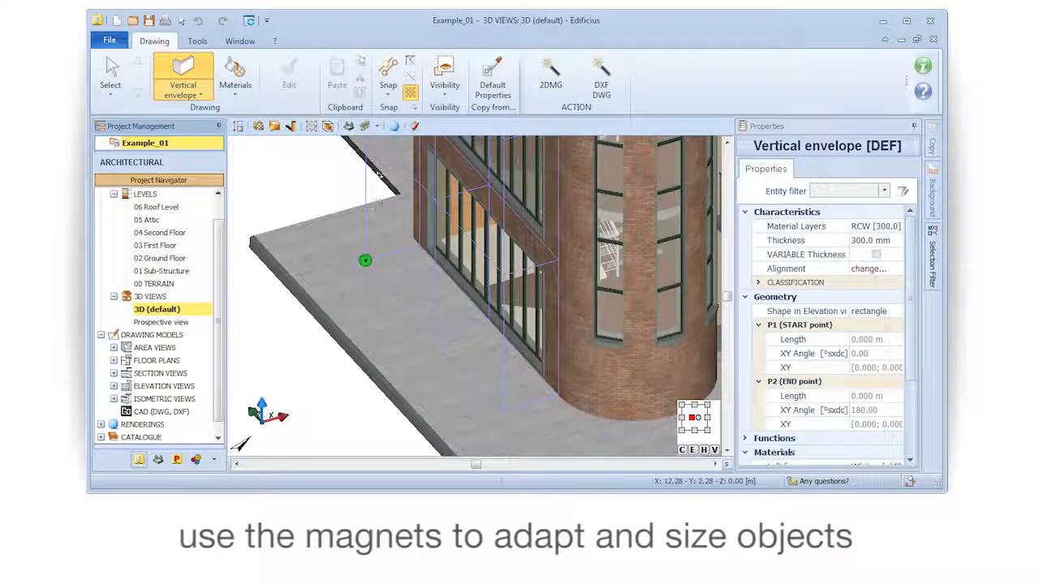
left_click(435, 335)
left_click(367, 257)
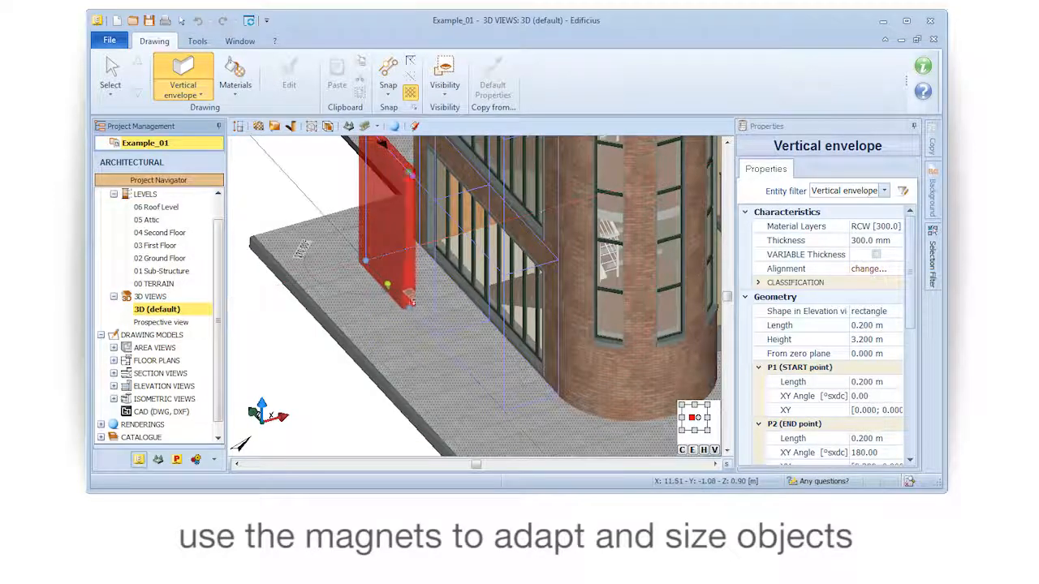
scroll(411, 302, "up", 3)
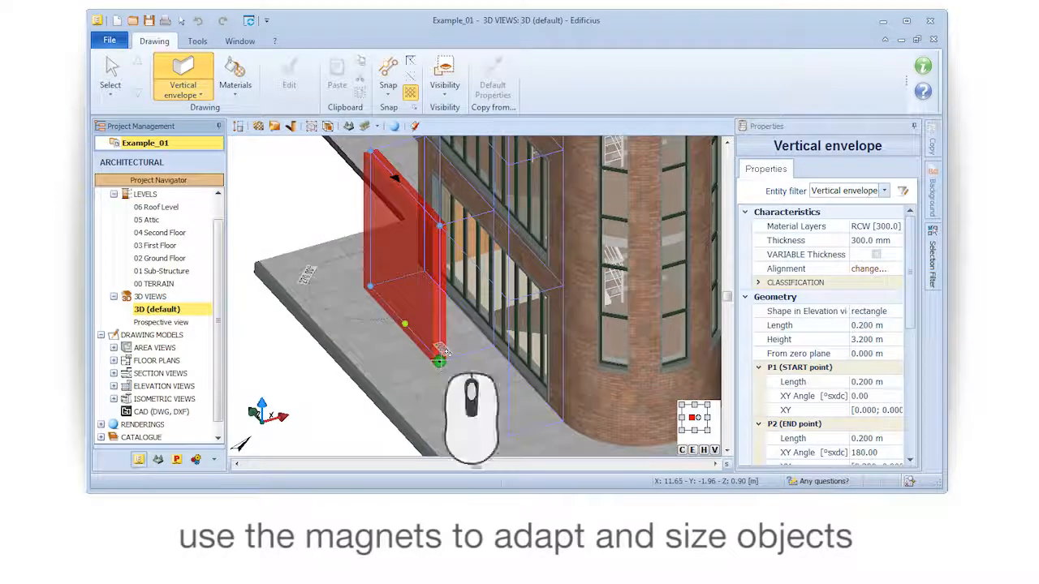
left_click(439, 360)
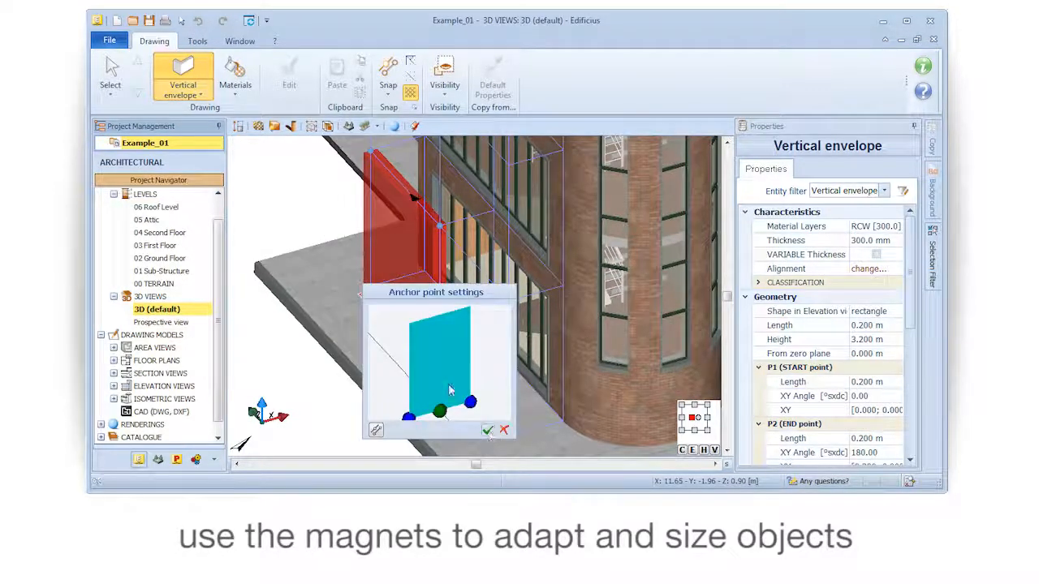
left_click(470, 401)
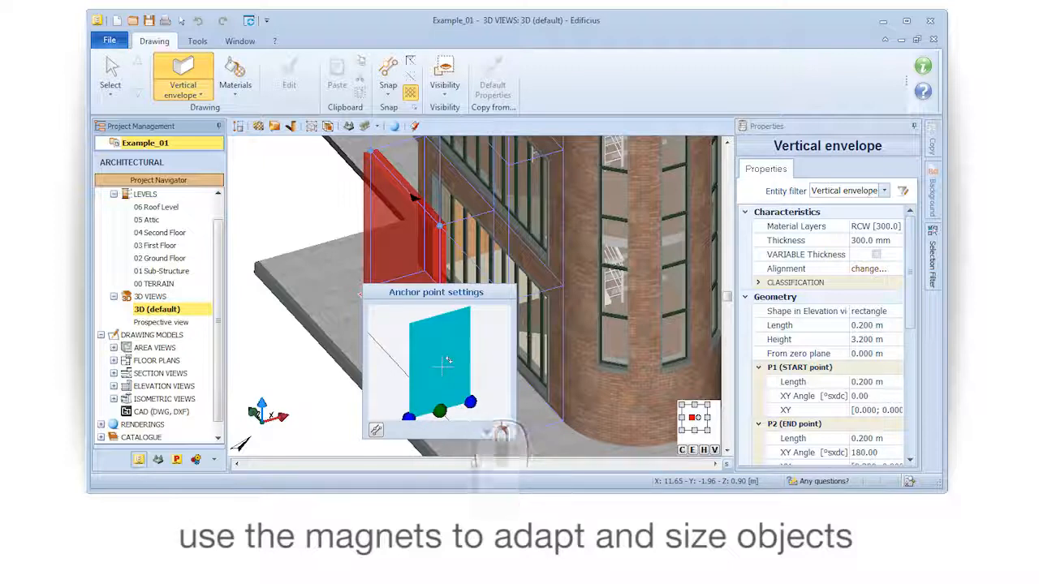
Delete the vertical envelope drawn on the outer bay of the magnetic grid.
middle_click_drag(421, 371, 419, 410)
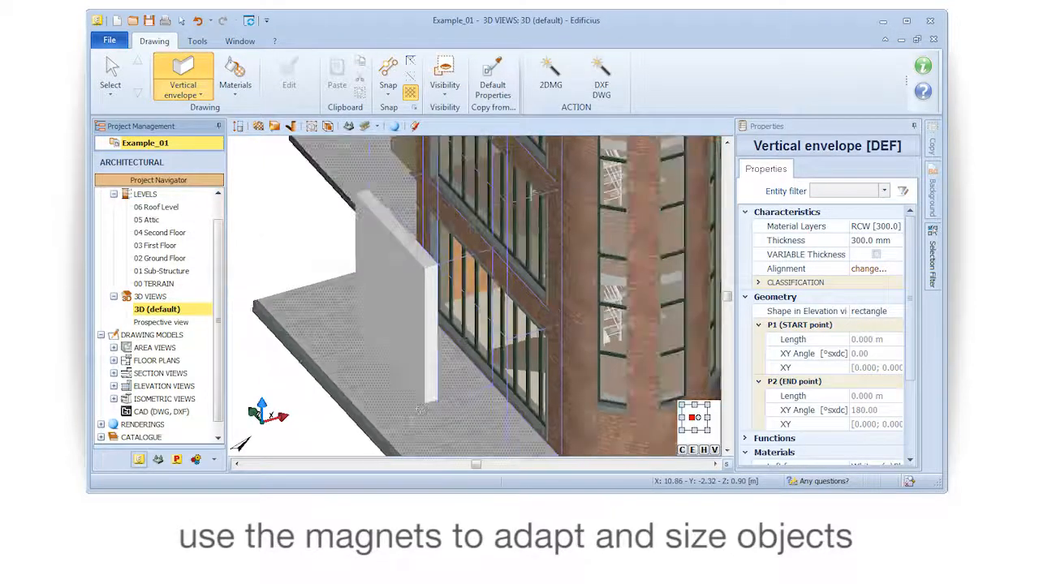
left_click(111, 91)
left_click(384, 298)
key("Delete")
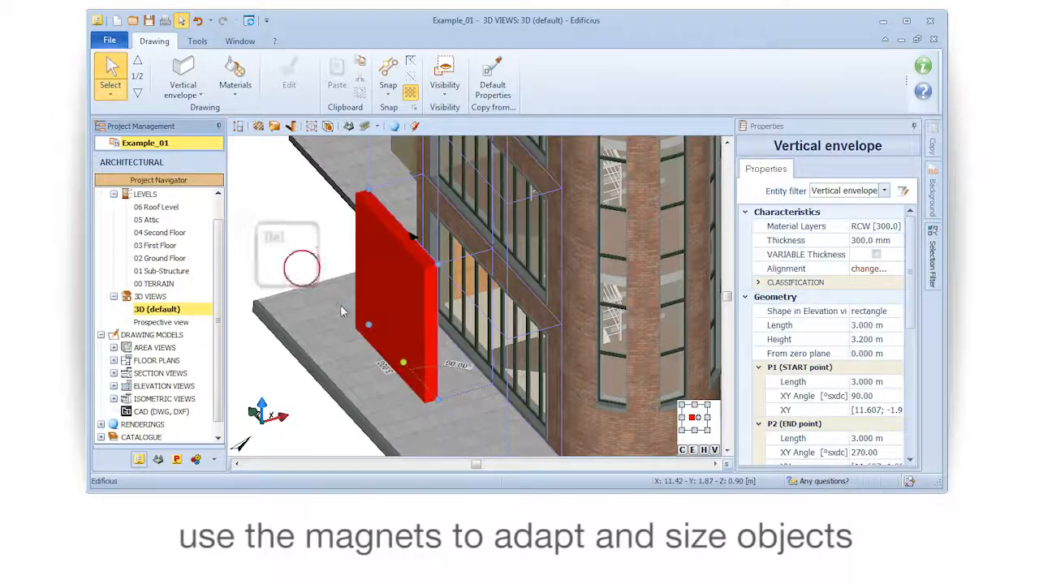
Place a brise soleil sunshade at First Floor level on the magnet at the far outer corner of the grid.
left_click(199, 96)
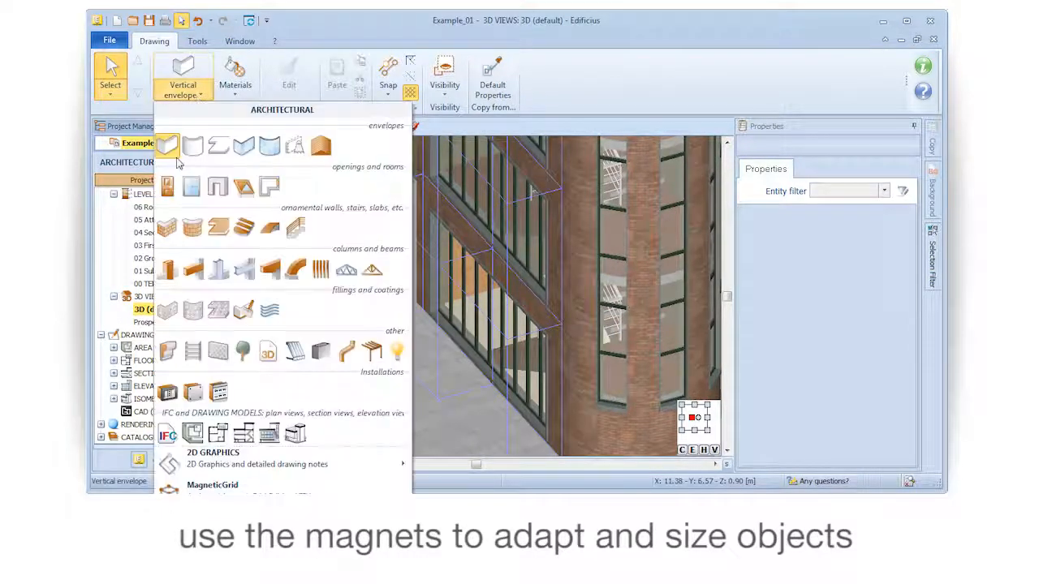
left_click(193, 350)
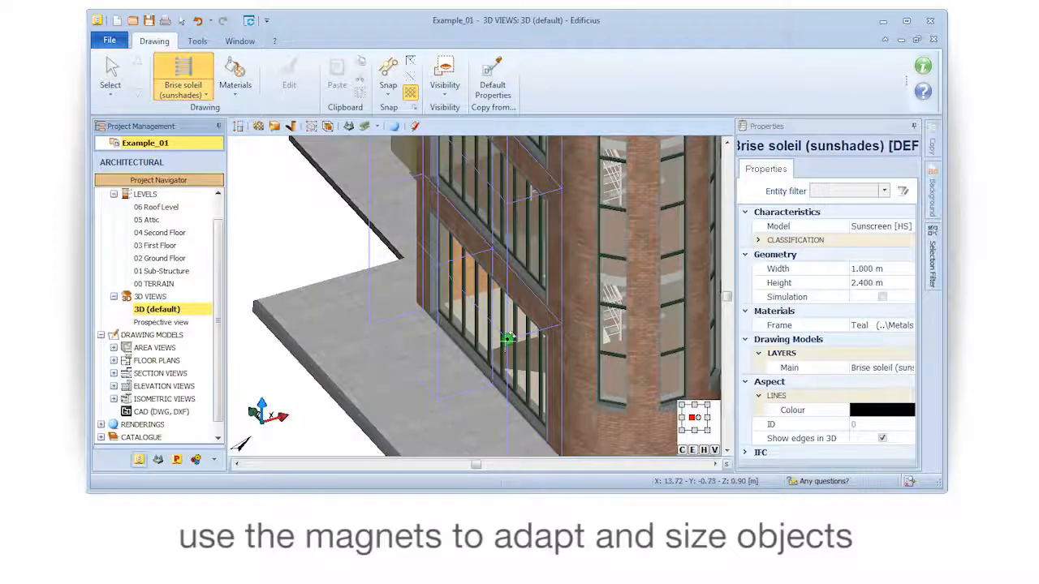
left_click(507, 338)
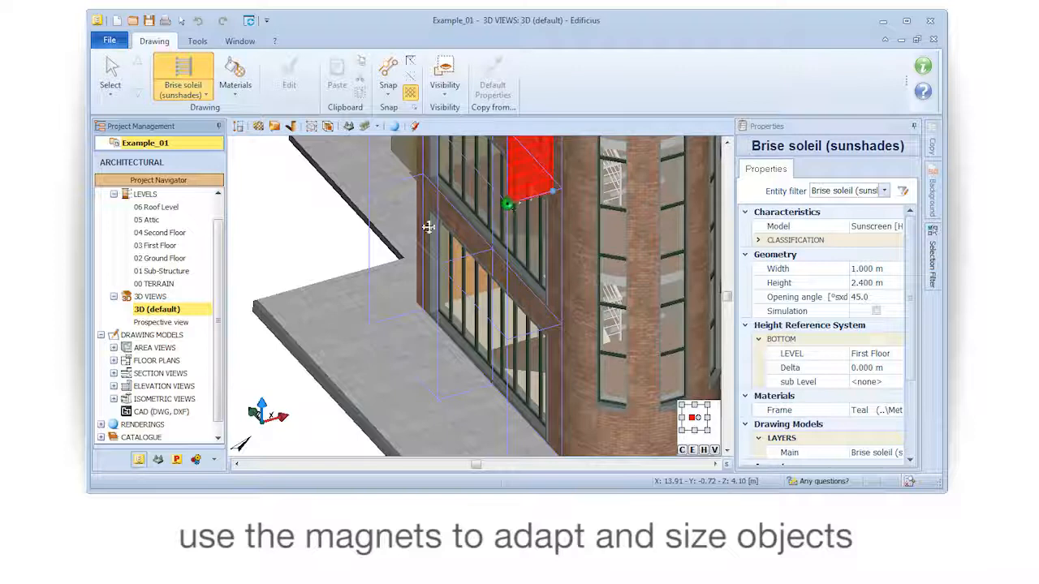
middle_click_drag(368, 189, 340, 297)
left_click(342, 296)
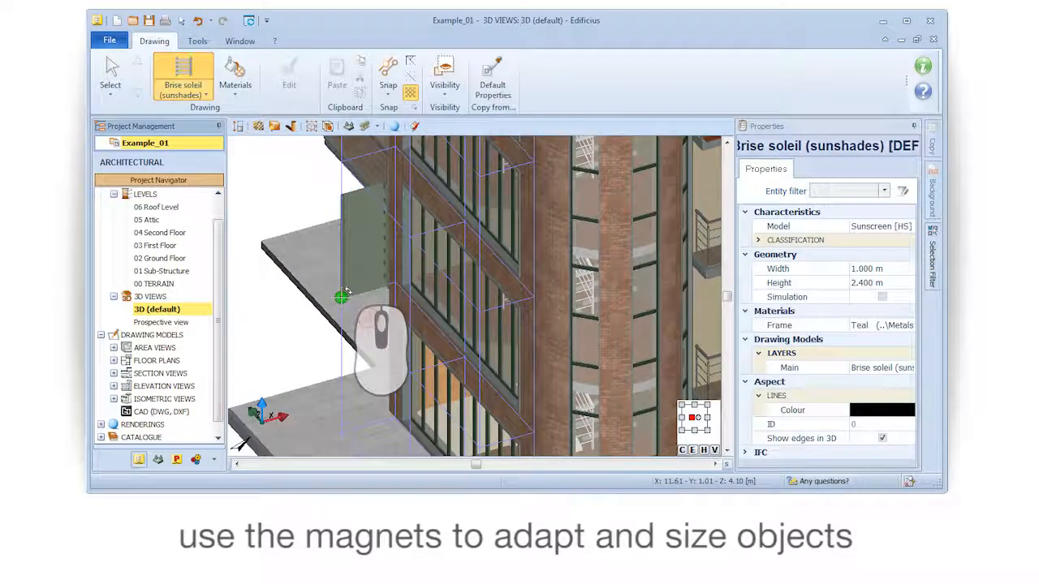
scroll(342, 284, "up", 2)
middle_click_drag(341, 283, 331, 316)
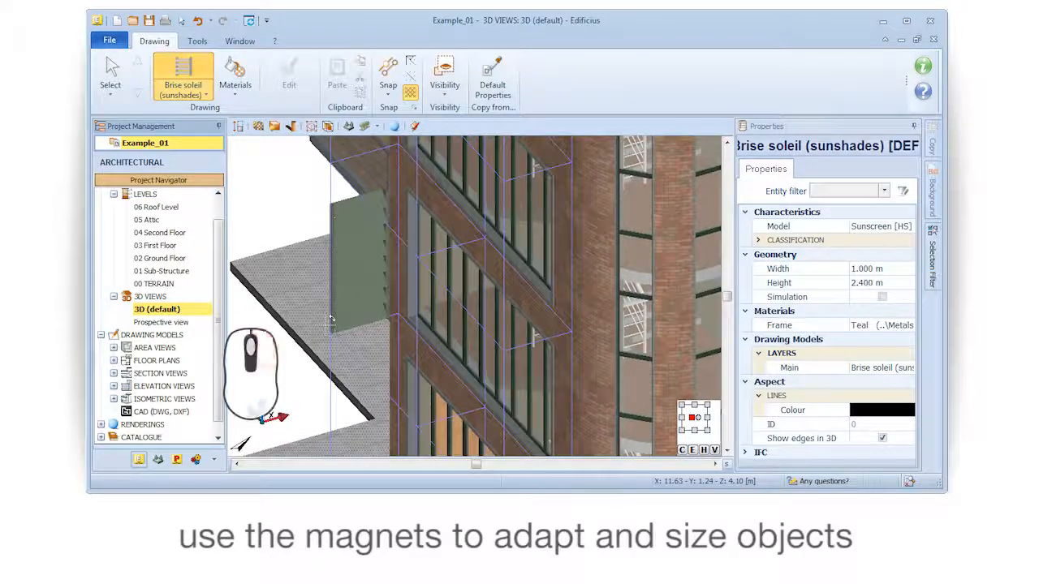
Select the placed sunshade and rotate it a quarter turn about its anchor point, in line with the grid's outer edge.
right_click(297, 312)
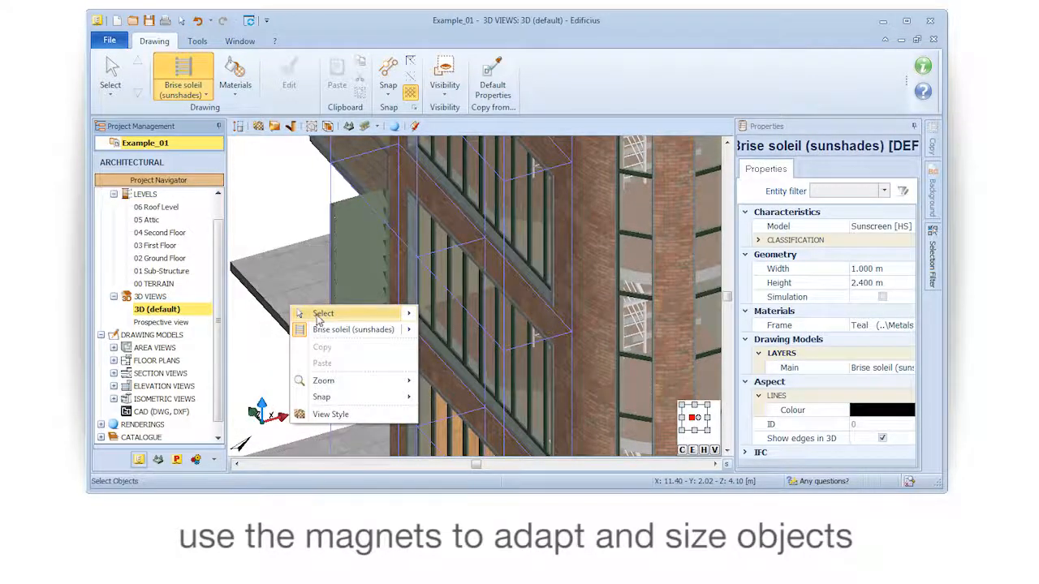
left_click(321, 313)
left_click(342, 325)
left_click(344, 348)
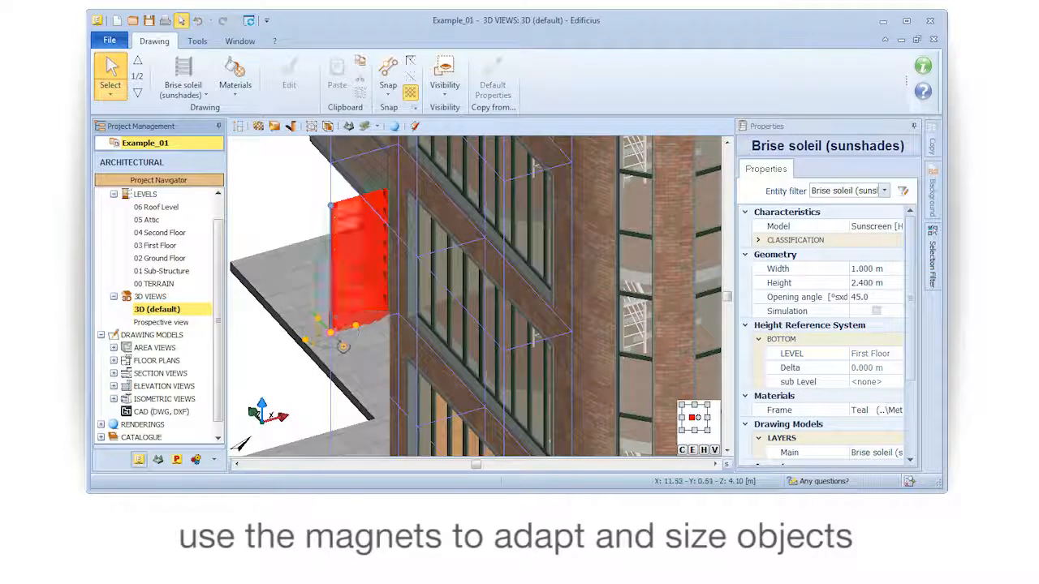
left_click(395, 318)
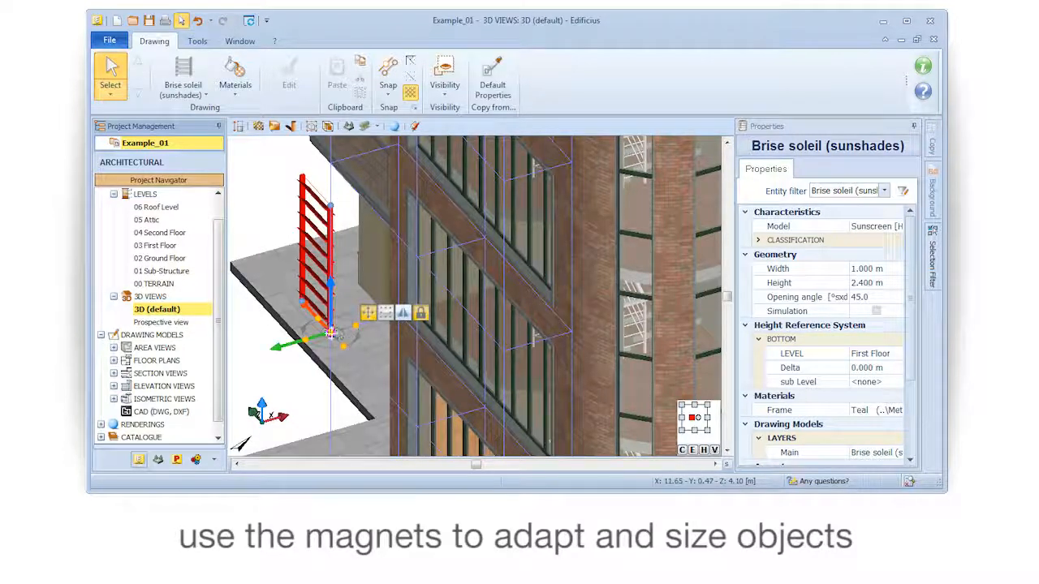
Move the sunshade to the middle magnet of the grid's outer edge and rotate it flat.
left_click(331, 332)
middle_click_drag(416, 428, 397, 391)
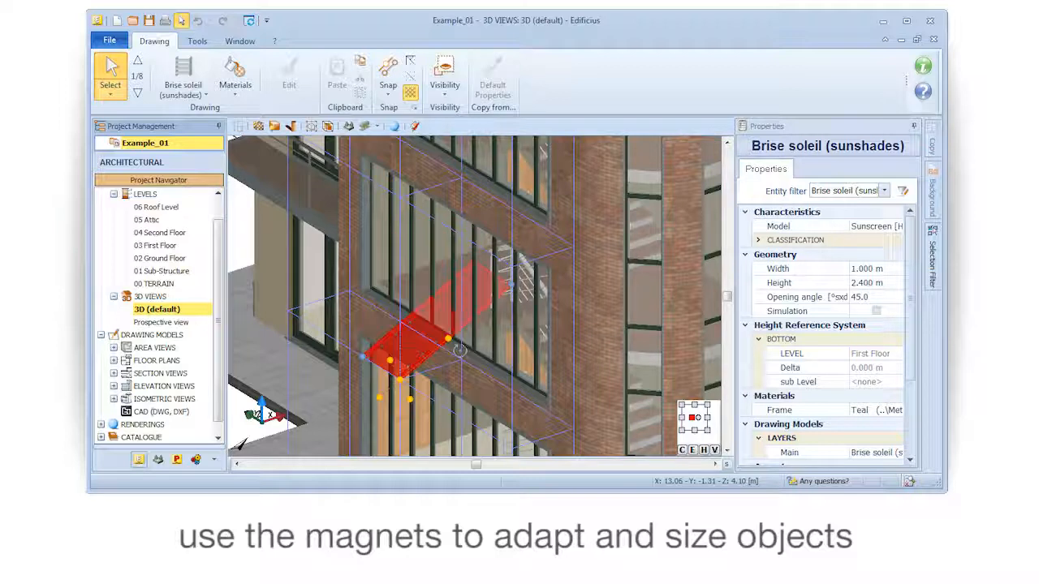
scroll(471, 394, "up", 2)
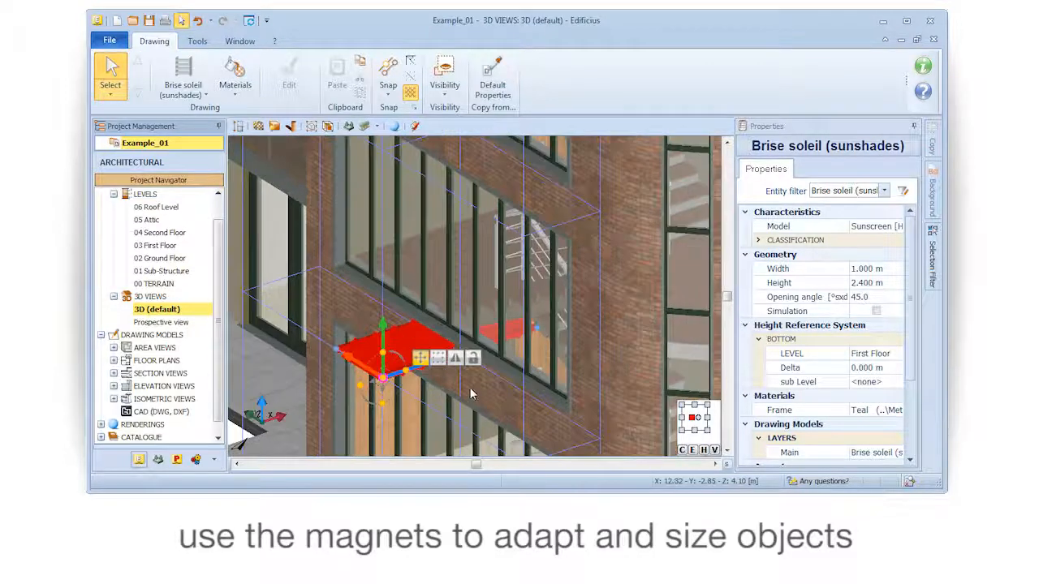
Stretch the flat sunshade to the neighbouring grid magnets, making its height 1.200 m and its width 3.000 m.
scroll(428, 351, "up", 3)
left_click_drag(428, 352, 490, 352)
scroll(494, 347, "up", 1)
scroll(490, 353, "down", 6)
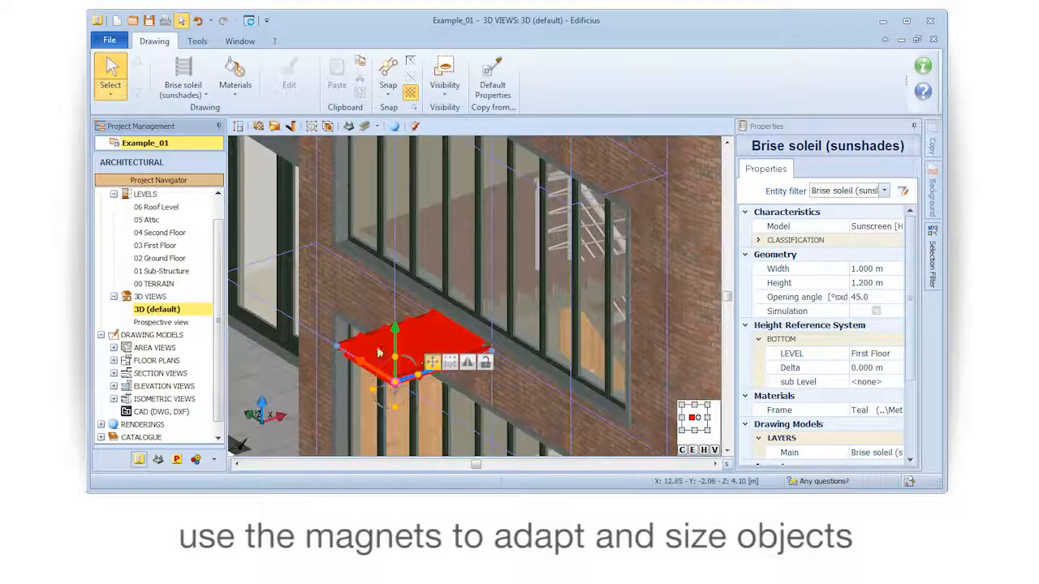
scroll(343, 337, "up", 10)
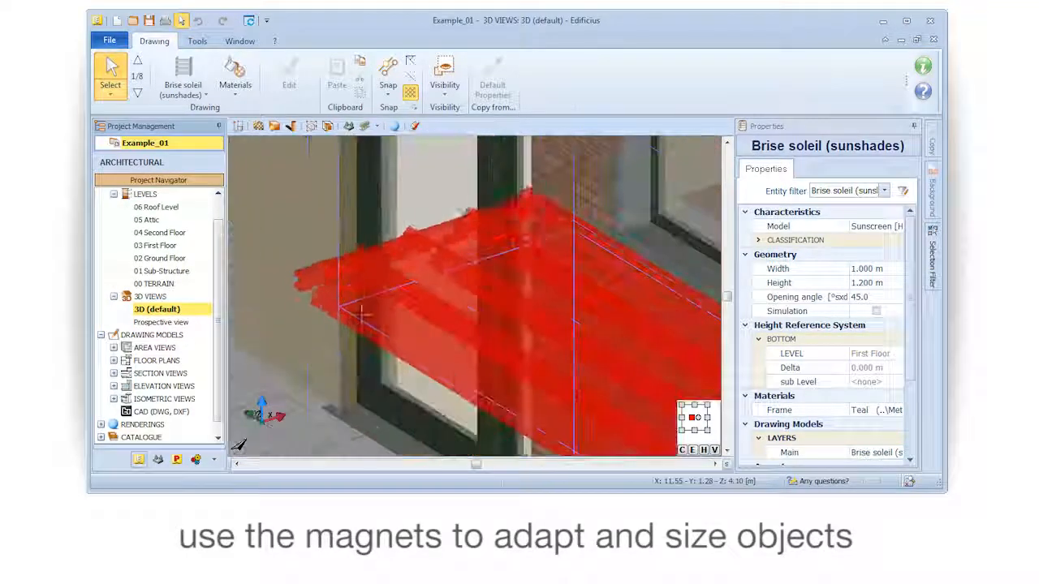
left_click_drag(351, 307, 340, 304)
scroll(337, 308, "down", 6)
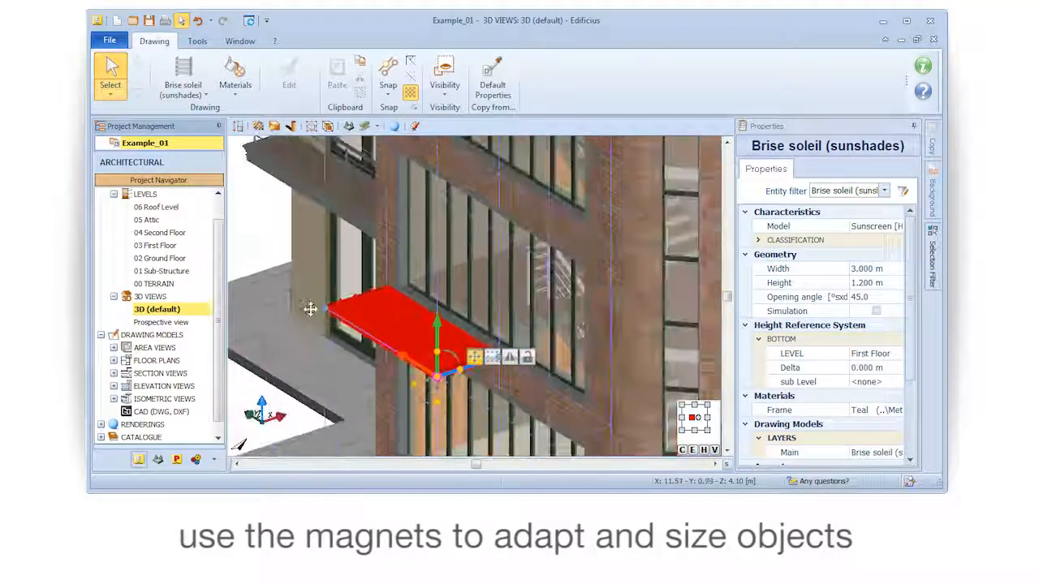
Copy the fitted sunshade and paste it onto the magnets of both bays at every level of the grid.
key("ctrl+c")
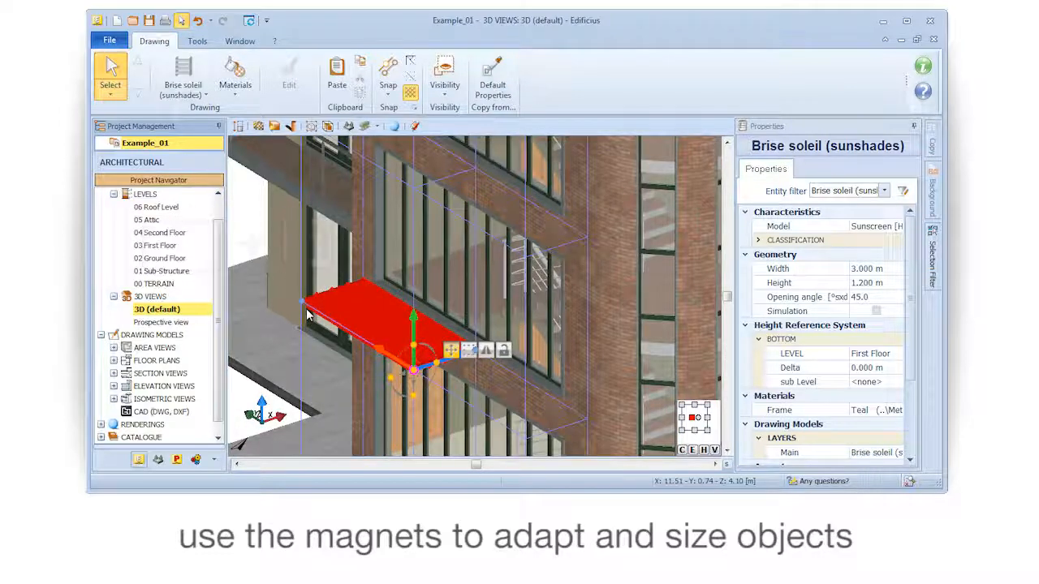
key("ctrl+v")
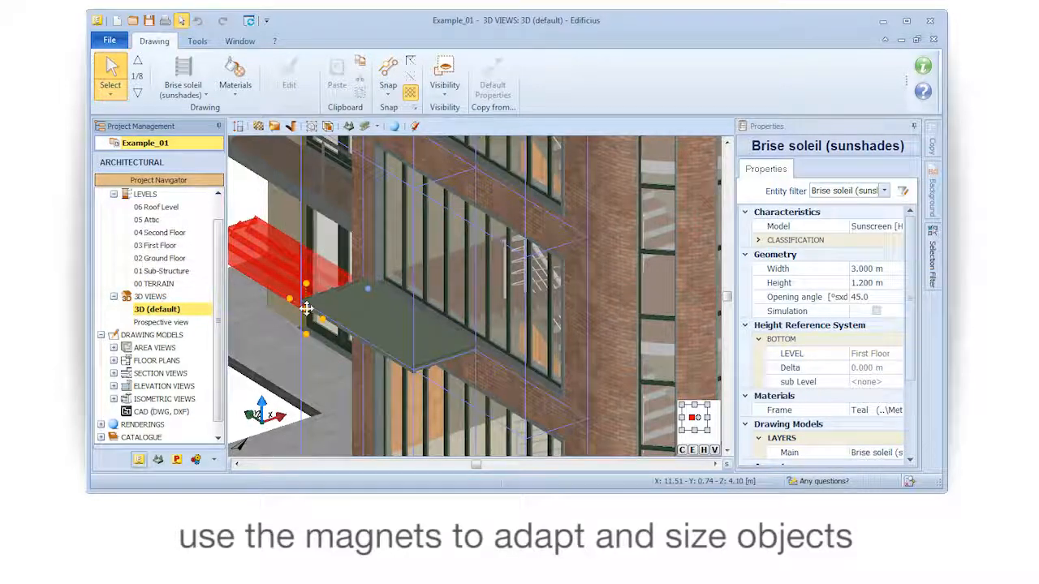
left_click(526, 434)
left_click(525, 258)
scroll(519, 278, "down", 3)
middle_click_drag(518, 278, 492, 366)
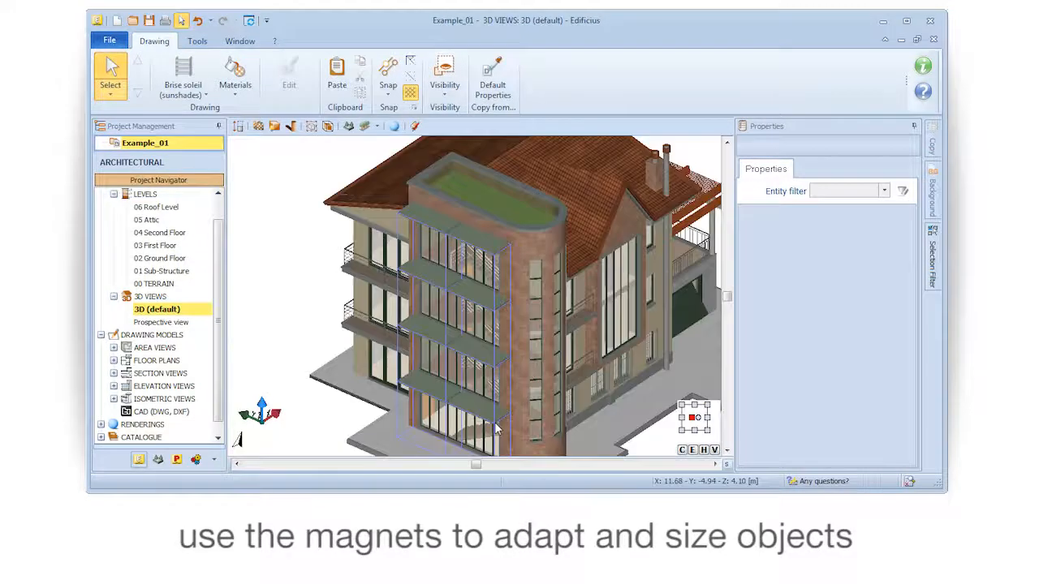
scroll(498, 386, "up", 2)
middle_click_drag(499, 379, 556, 305)
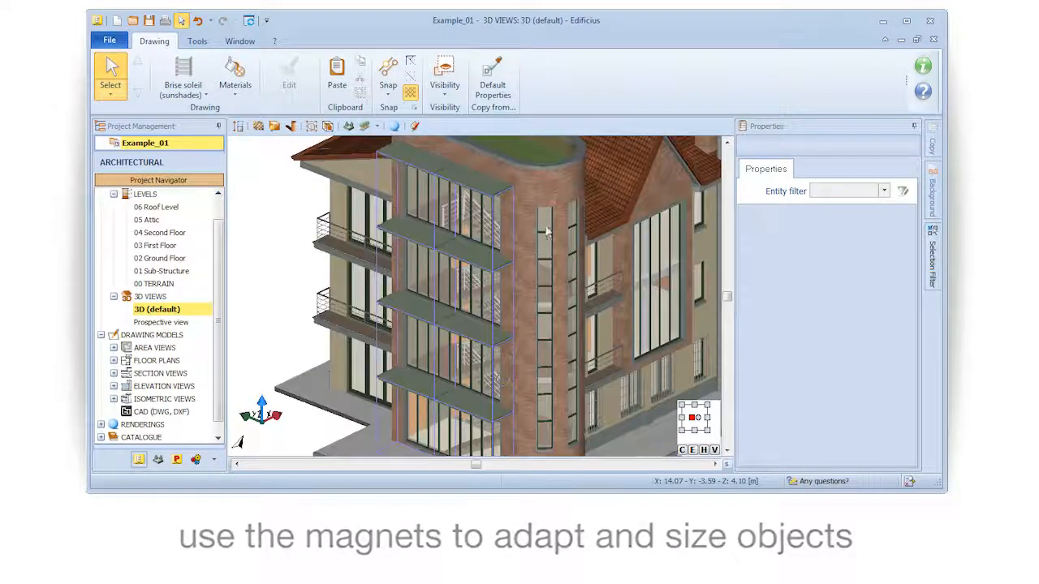
scroll(284, 336, "down", 3)
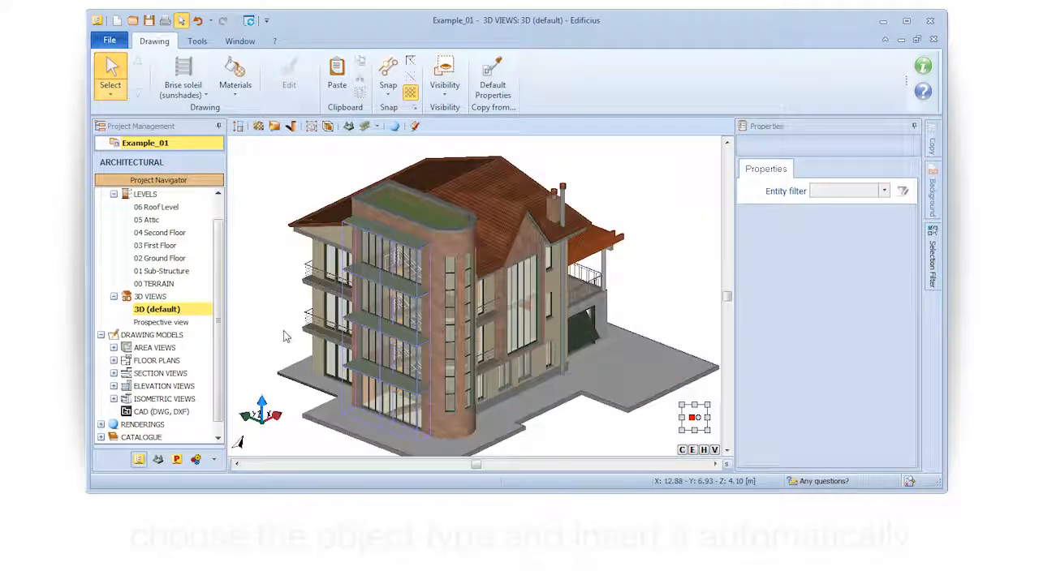
Hide the brise soleil sunshades in the 3D view so that the magnetic grid is left clear.
left_click(444, 75)
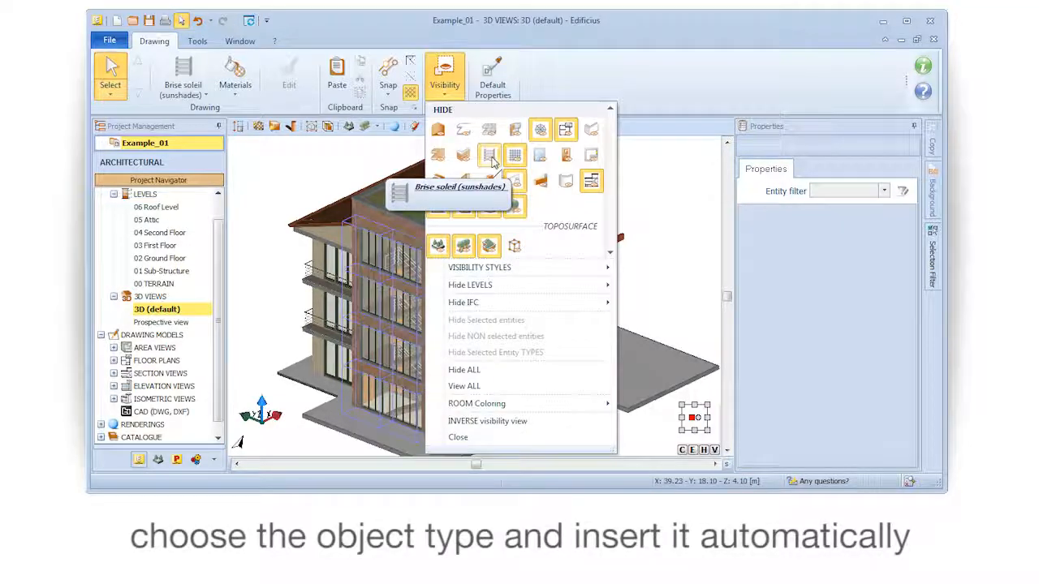
left_click(487, 420)
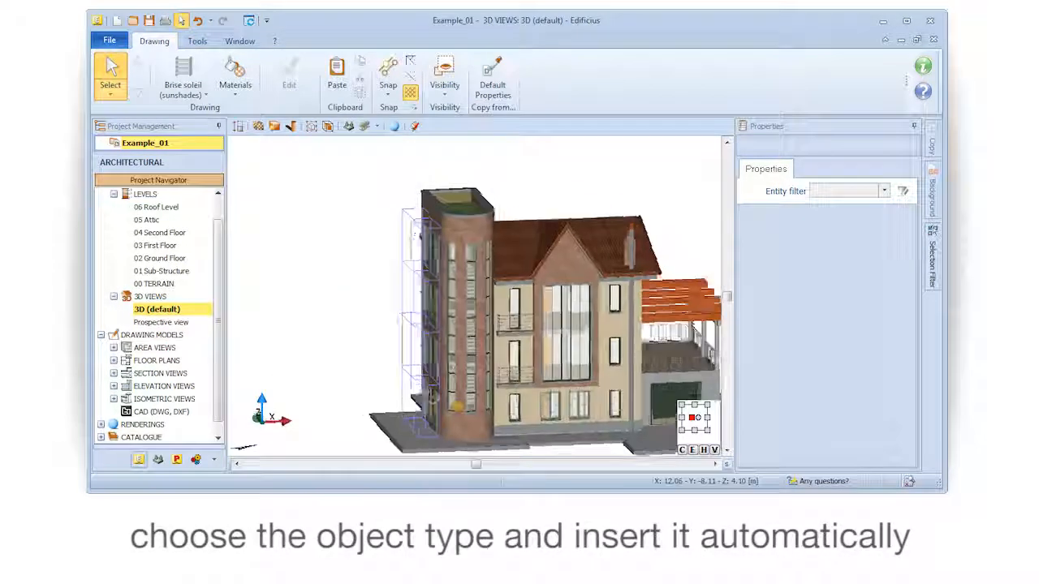
middle_click_drag(433, 398, 387, 354)
scroll(453, 383, "up", 2)
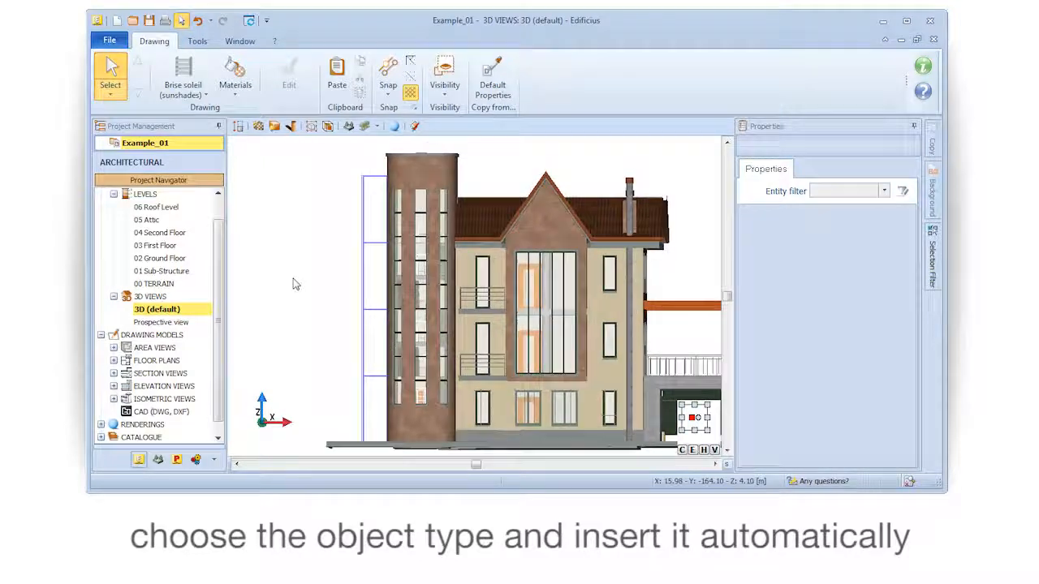
Start a steel beam and assign it the IPE 200 profile from the steel profiles catalogue.
left_click(182, 81)
left_click(249, 276)
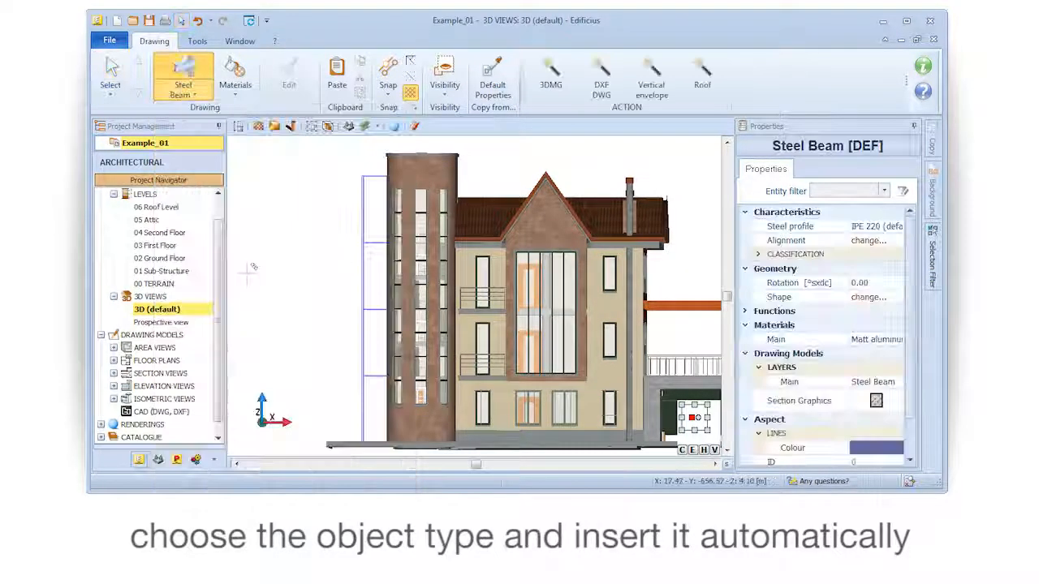
left_click(867, 228)
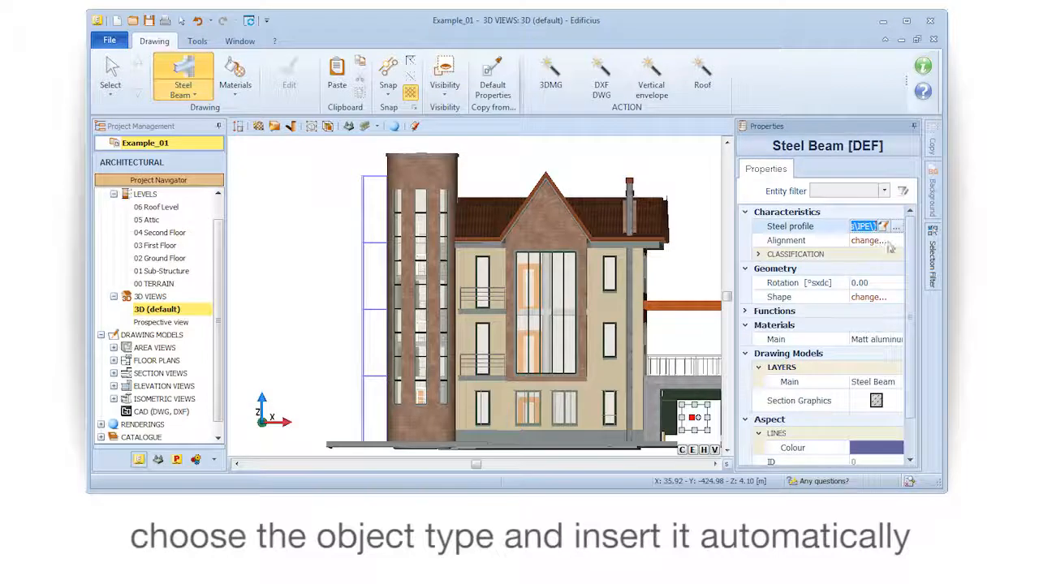
left_click(897, 228)
left_click(765, 130)
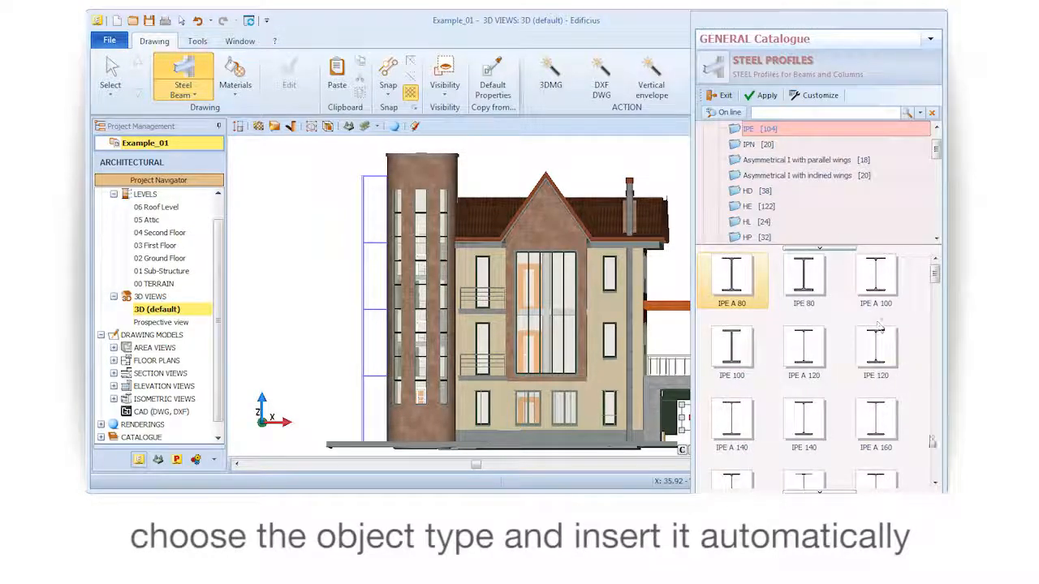
left_click(935, 483)
left_click(890, 434)
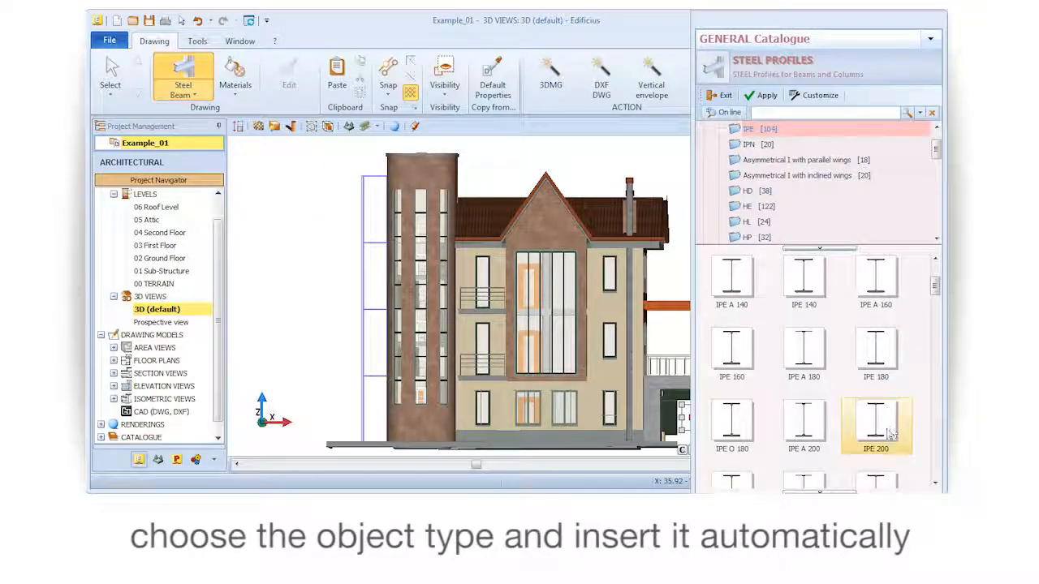
left_click(821, 489)
left_click_drag(892, 241, 891, 189)
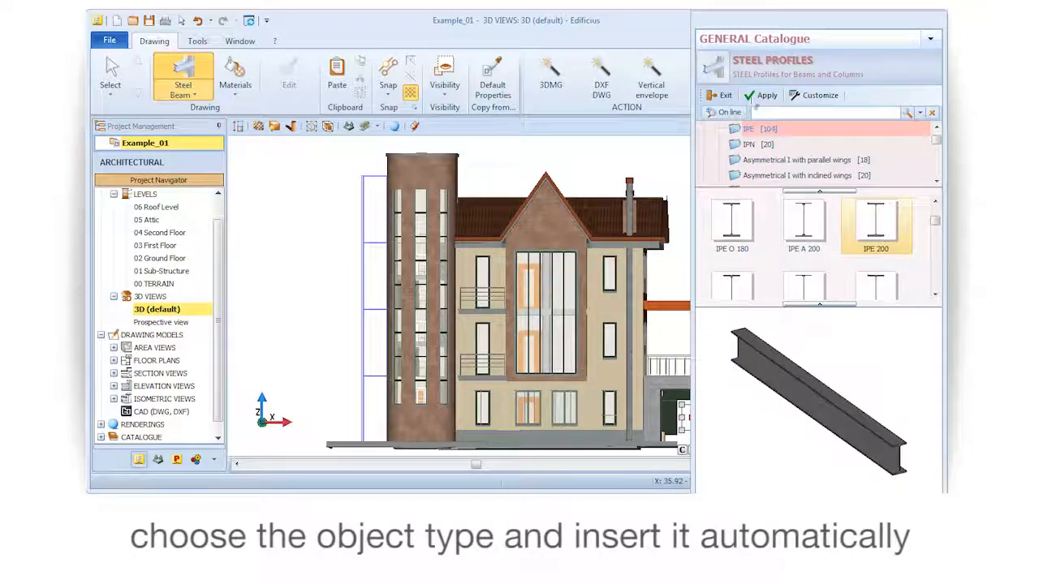
left_click(757, 96)
Generate steel beams automatically with 3DMG on the grid's short horizontal edges at all levels, confirming the anchor point.
left_click(552, 82)
left_click(381, 168)
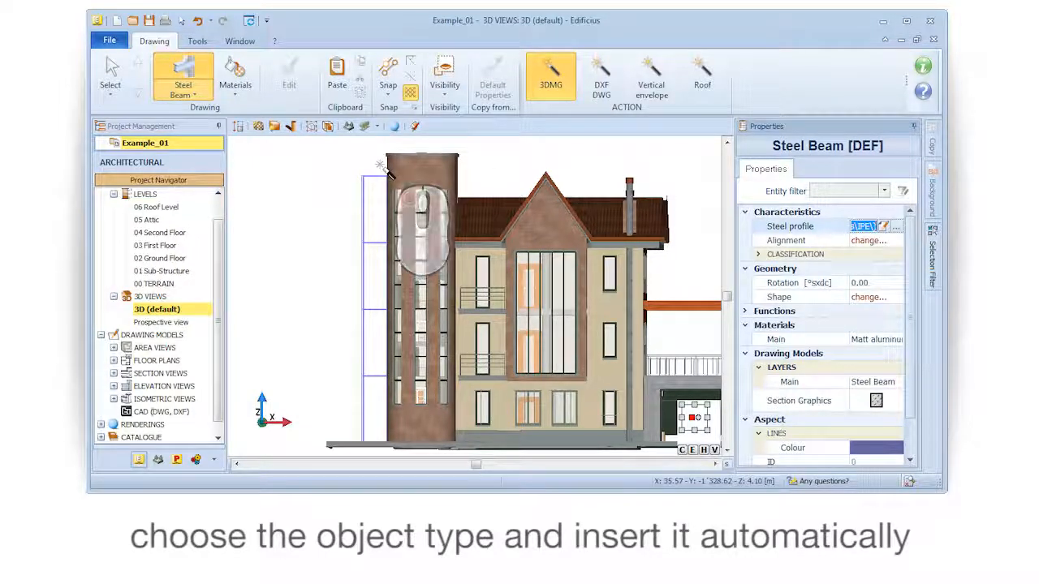
left_click(378, 417)
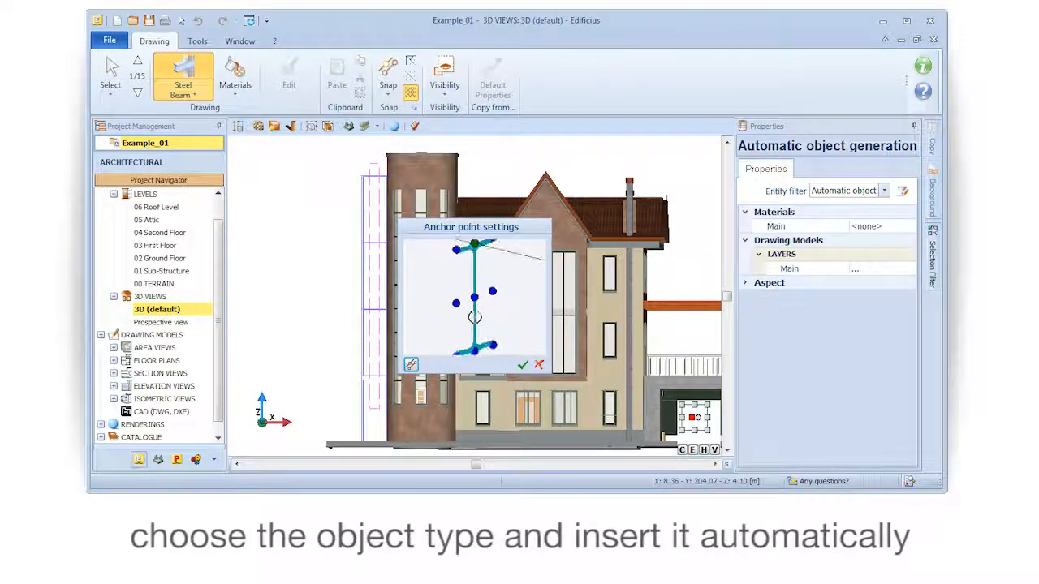
left_click(523, 365)
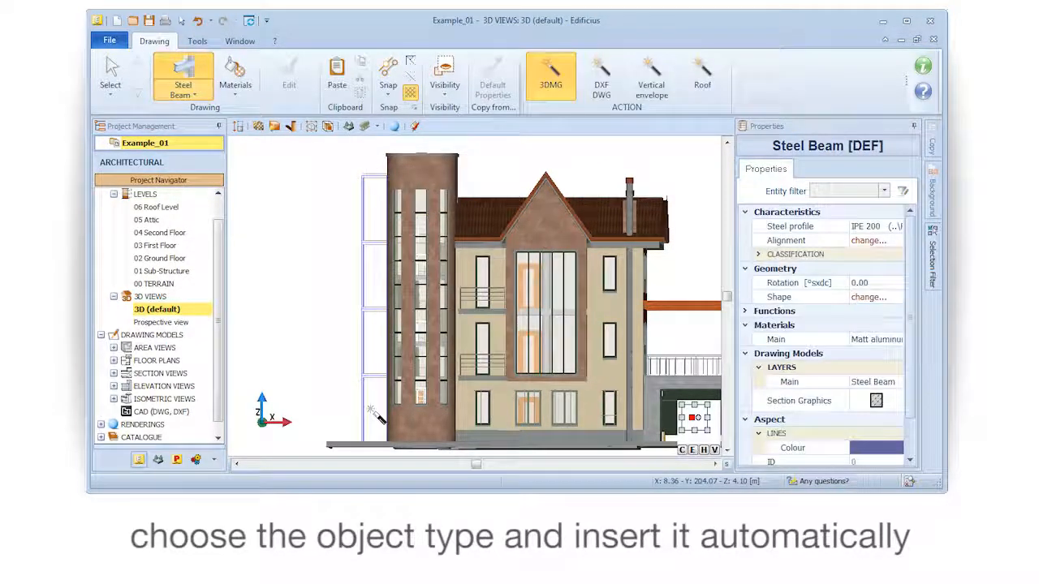
key("Escape")
Examine the generated steel beams up close and their arrangement along the facade grid.
middle_click_drag(348, 341, 361, 352)
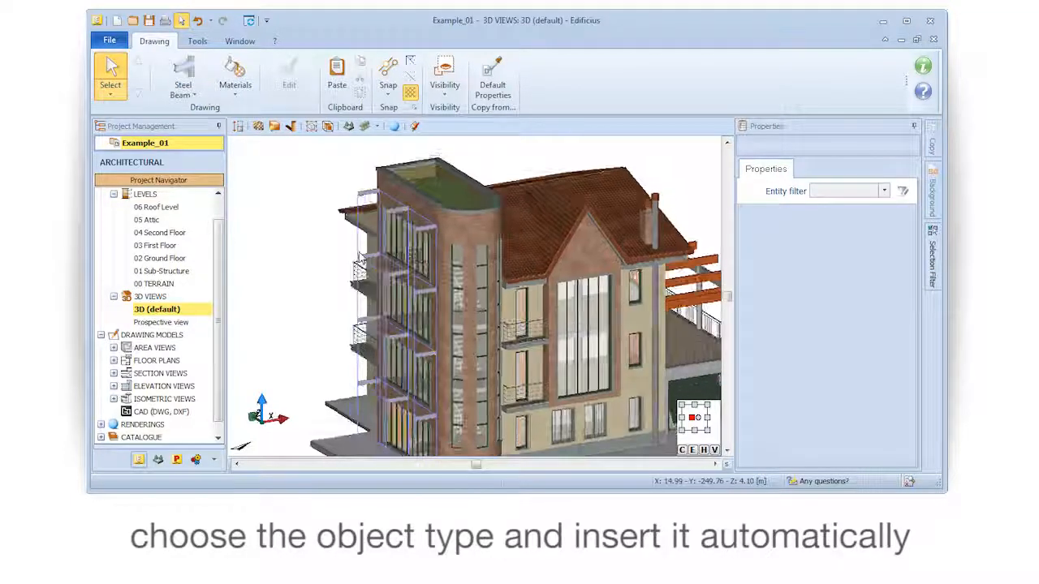
scroll(357, 182, "up", 5)
scroll(336, 217, "up", 5)
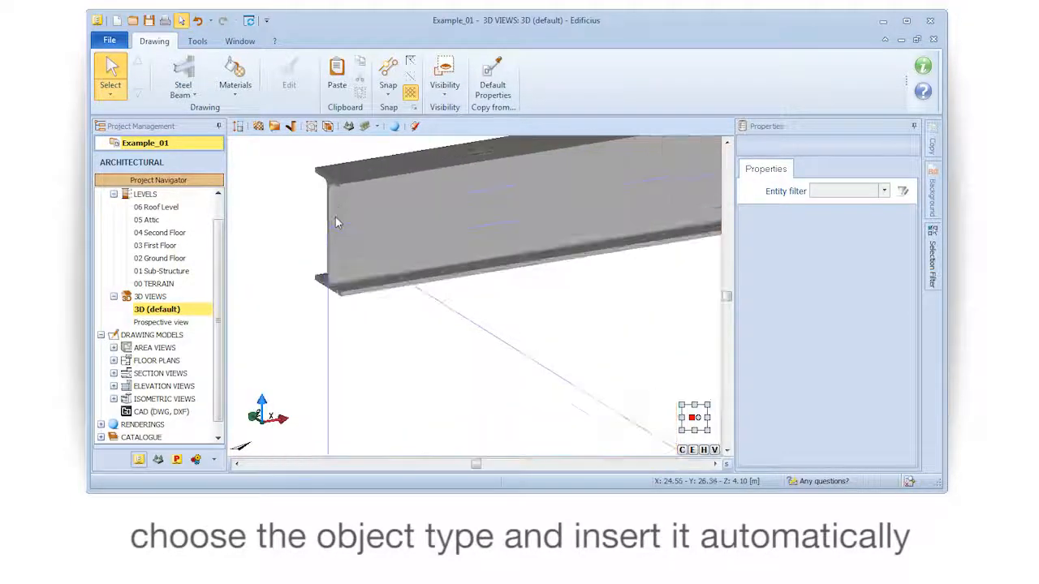
scroll(336, 218, "down", 5)
scroll(482, 313, "up", 2)
scroll(471, 321, "down", 8)
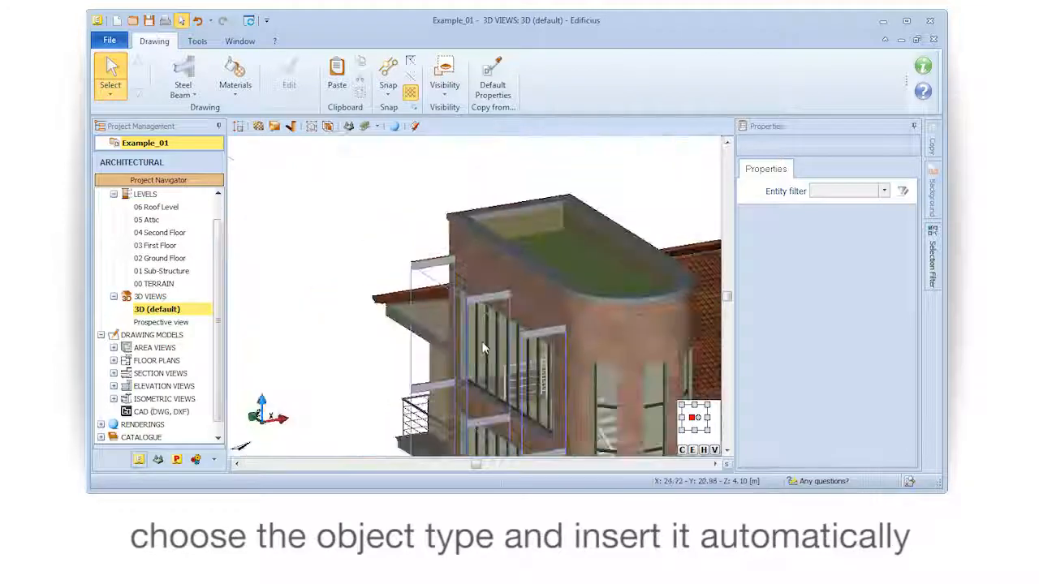
scroll(428, 329, "up", 1)
middle_click_drag(428, 328, 383, 287)
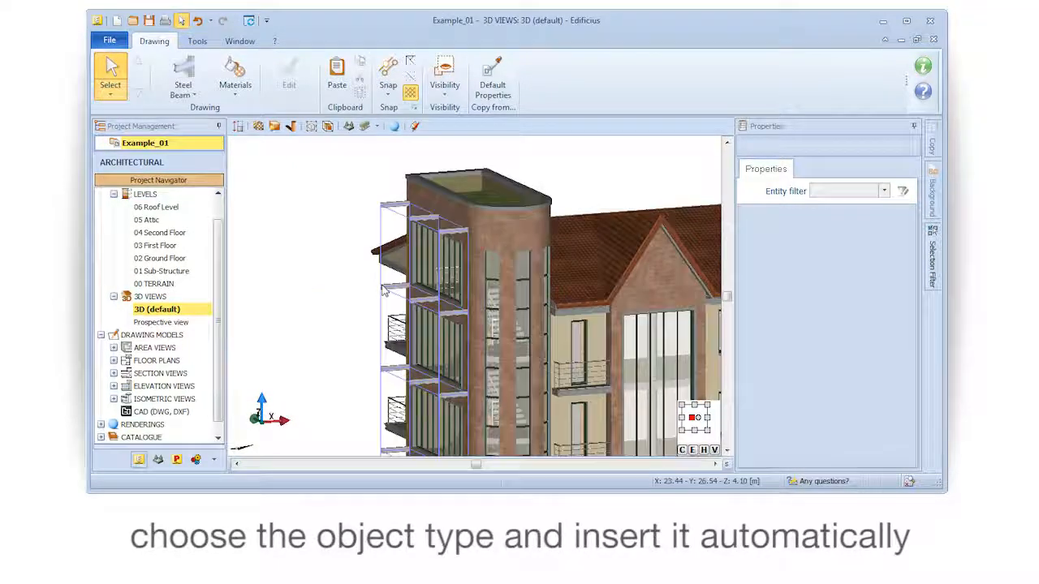
Make the hidden brise soleil sunshades visible again and check them together with the whole building.
left_click(445, 98)
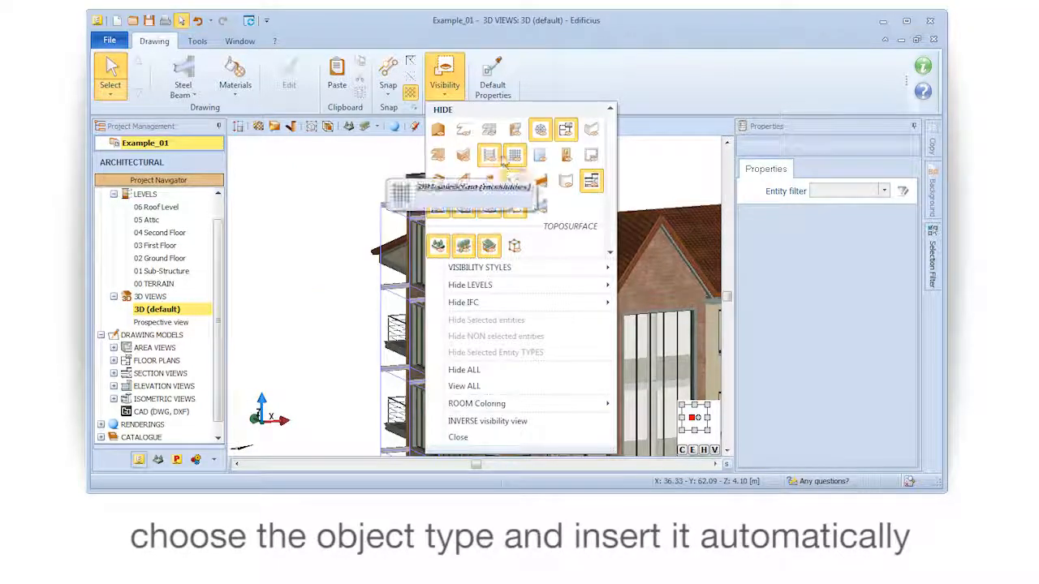
left_click(459, 436)
scroll(423, 379, "up", 5)
middle_click_drag(502, 368, 481, 359)
scroll(481, 359, "down", 10)
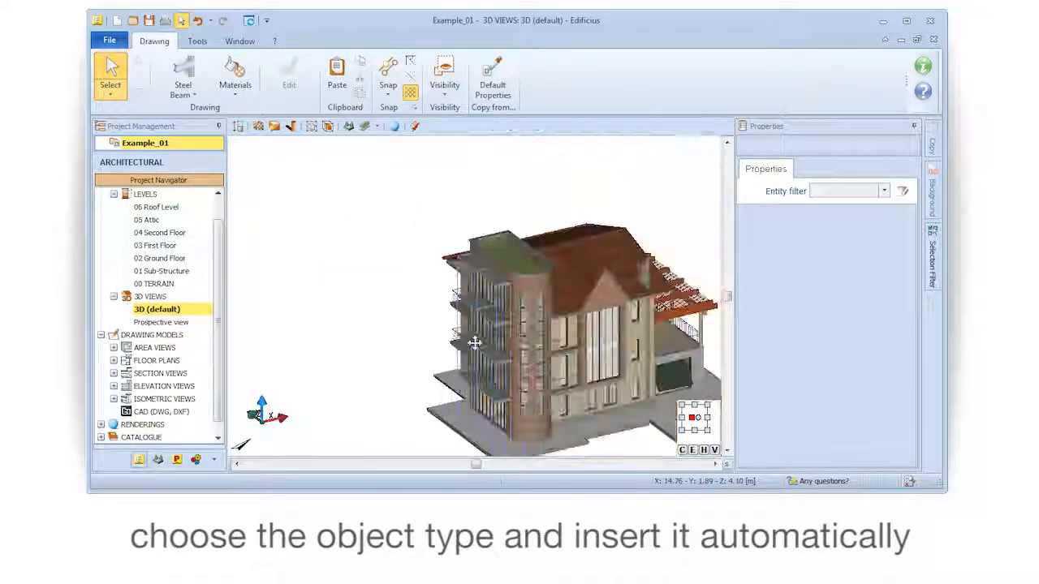